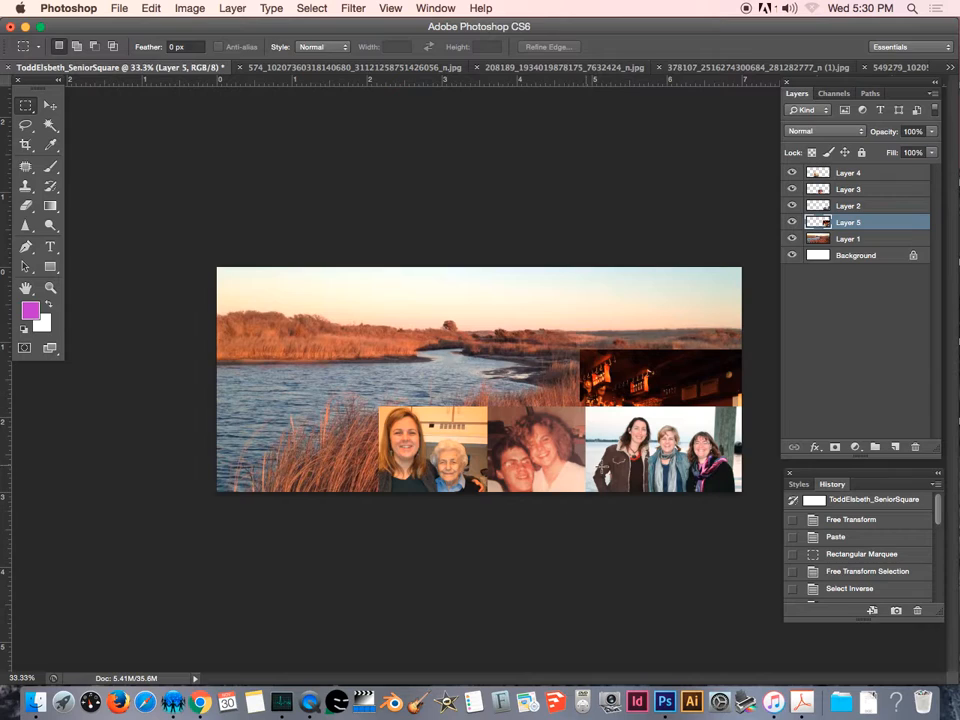
Toggle the visibility of the collage layers one at a time to see which photo each layer holds.
click(50, 104)
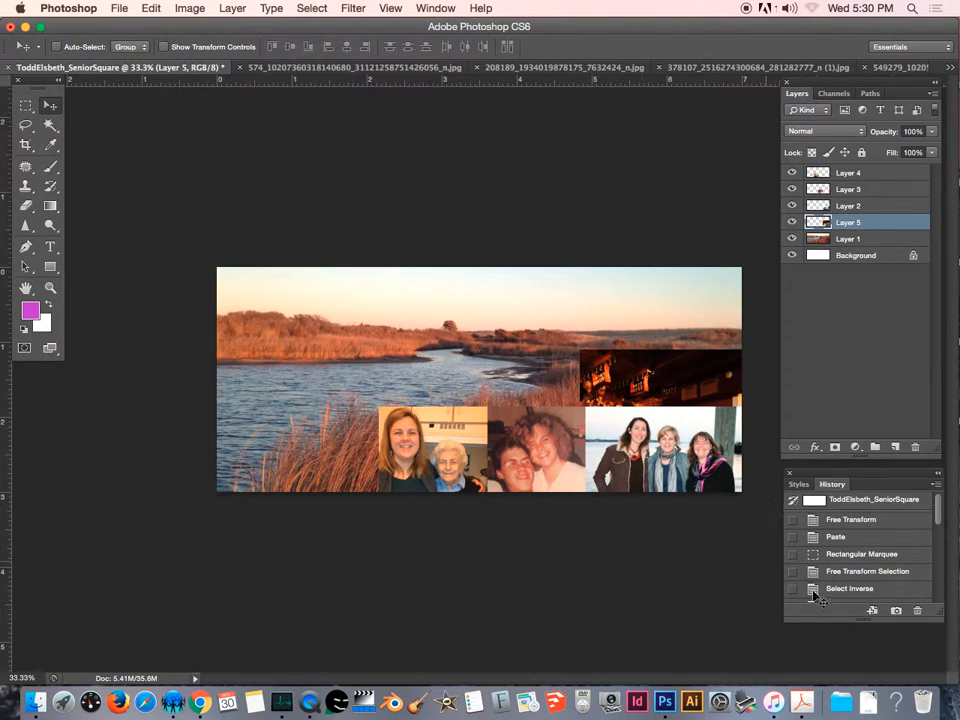
click(792, 222)
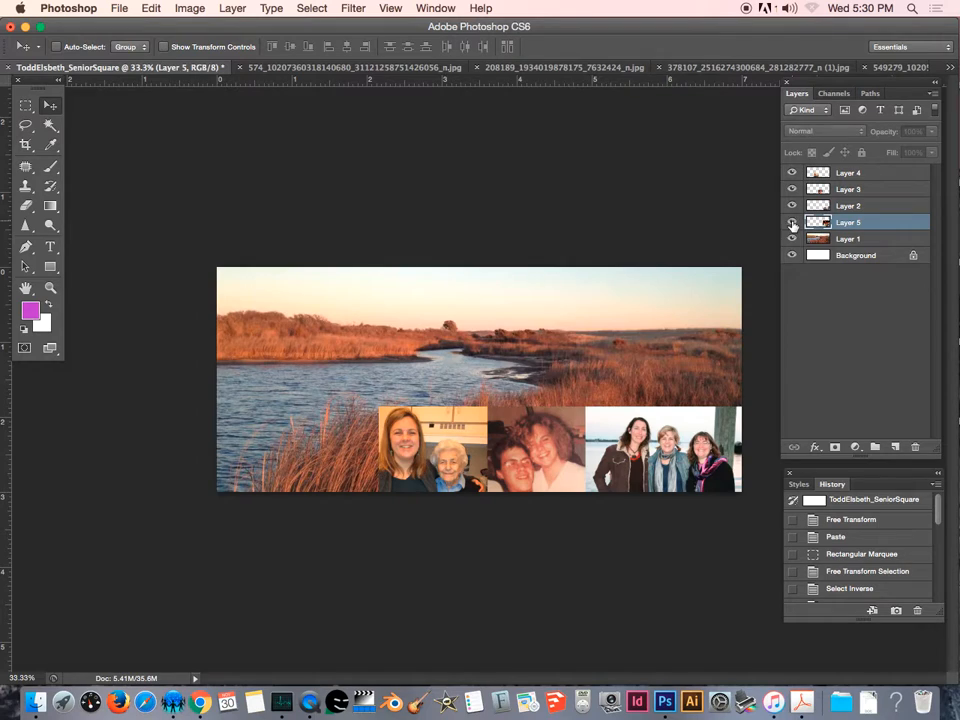
click(792, 223)
click(792, 206)
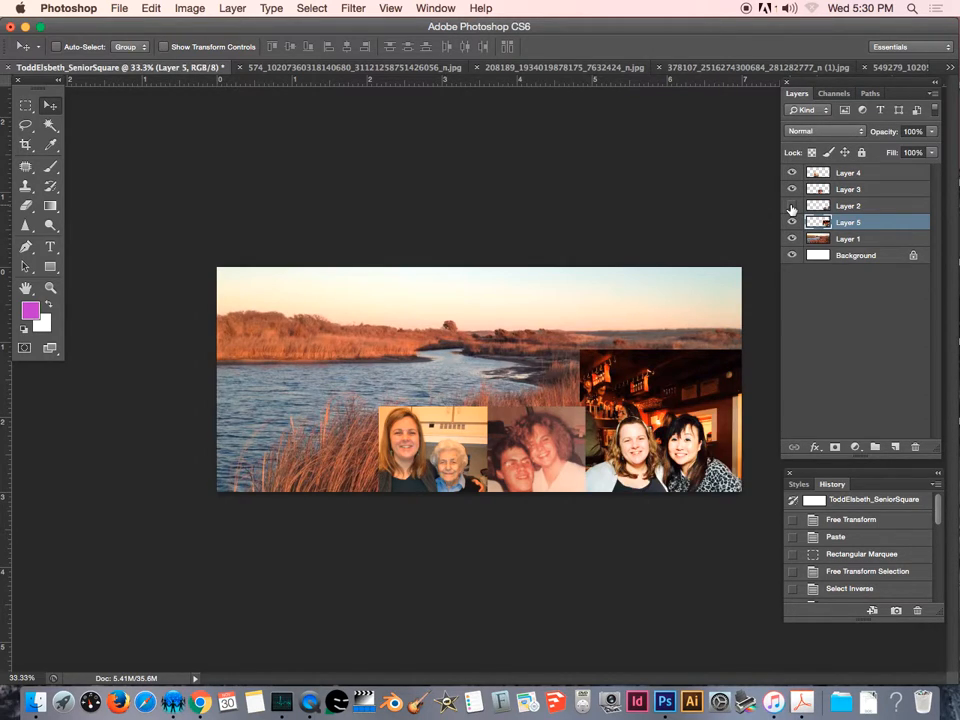
click(807, 208)
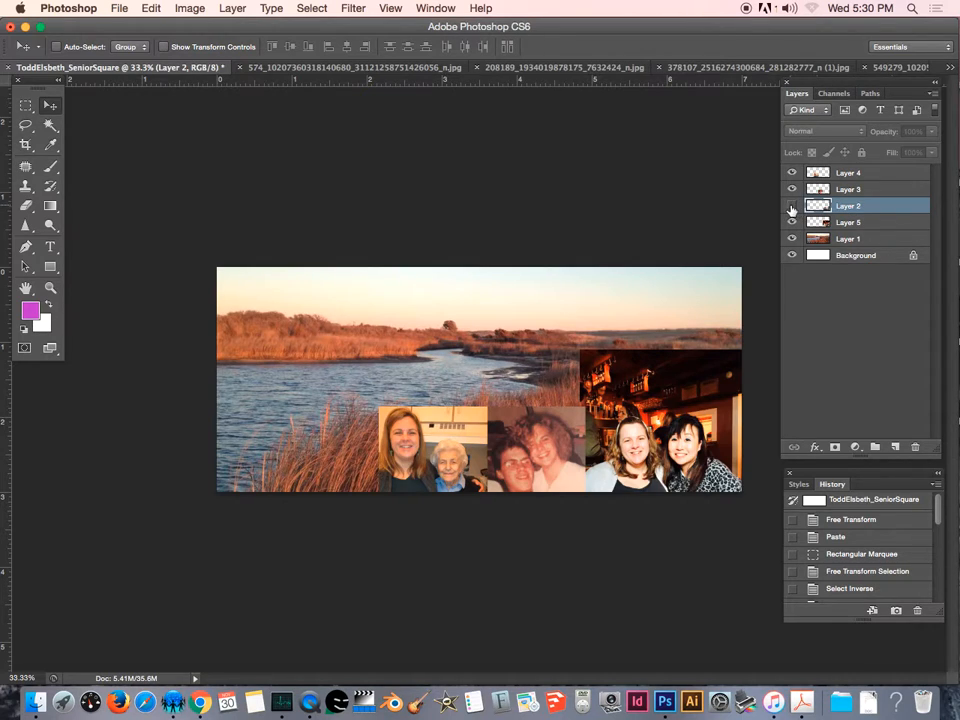
click(792, 206)
click(792, 174)
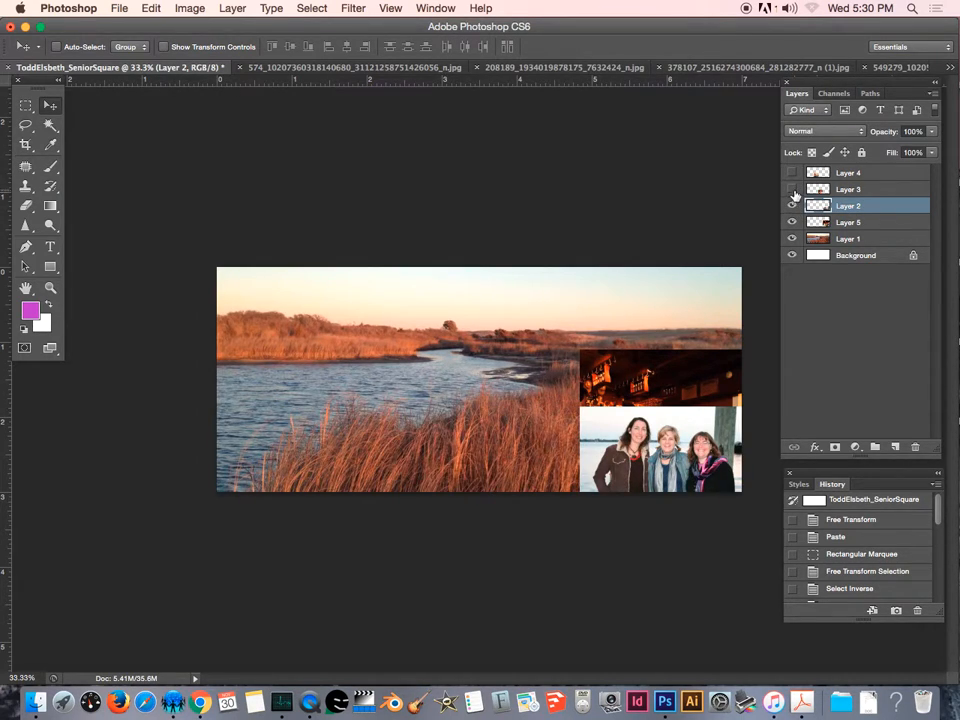
click(792, 190)
click(792, 174)
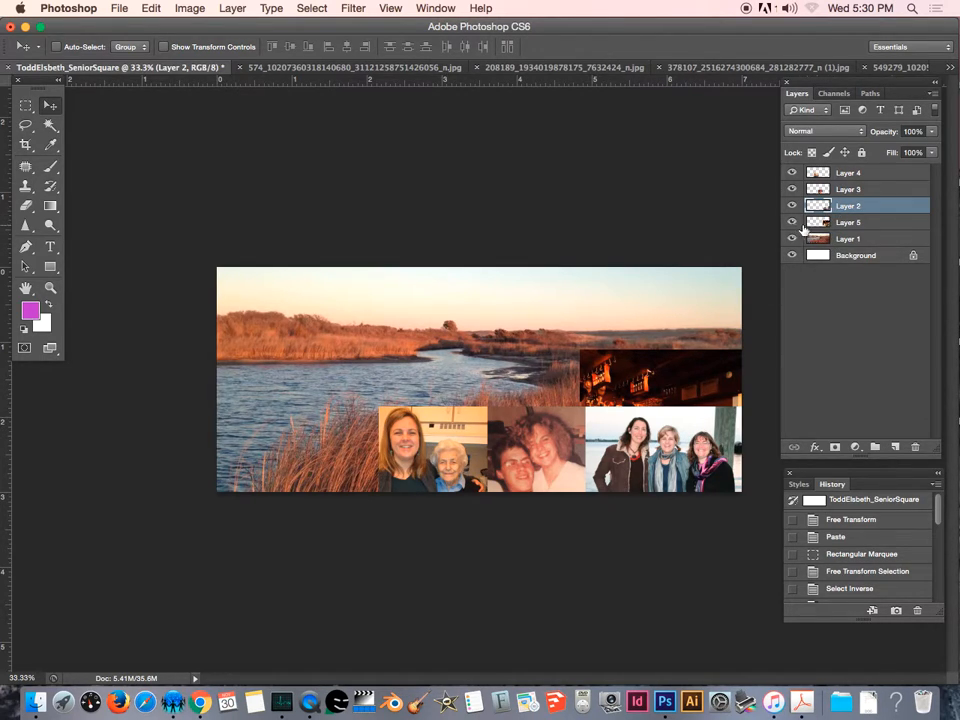
Compare Layer 5 shown and hidden, then hide Layer 2 so the restaurant photo is visible.
click(793, 223)
click(793, 223)
click(792, 222)
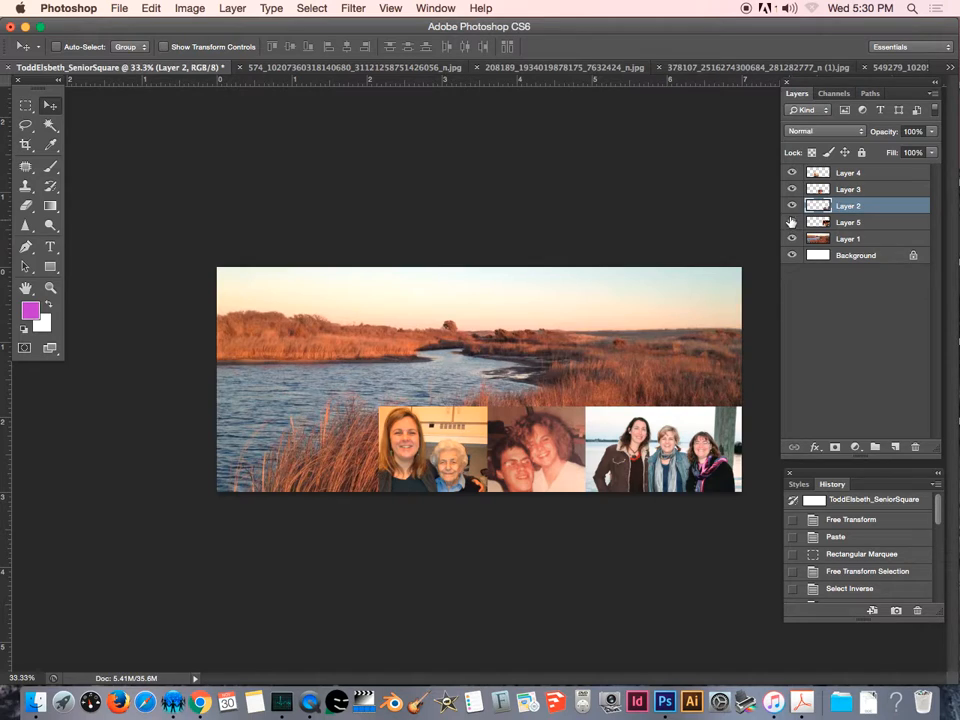
click(792, 222)
click(792, 205)
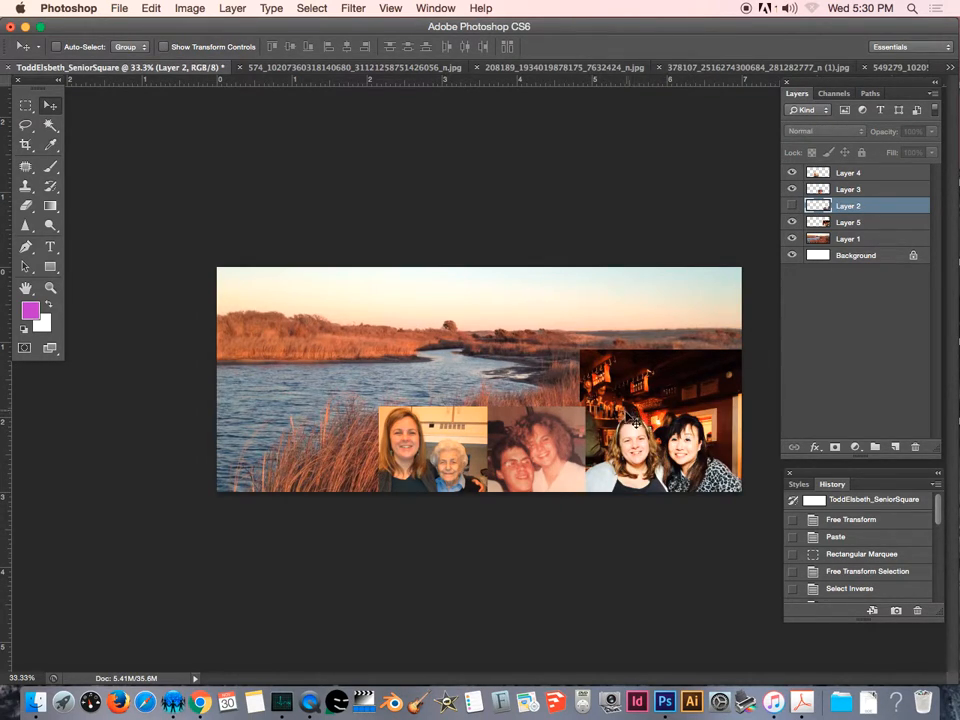
Trim Layer 5 to the lower-right cell by marqueeing that area, inverting the selection, clearing the rest and deselecting.
click(25, 104)
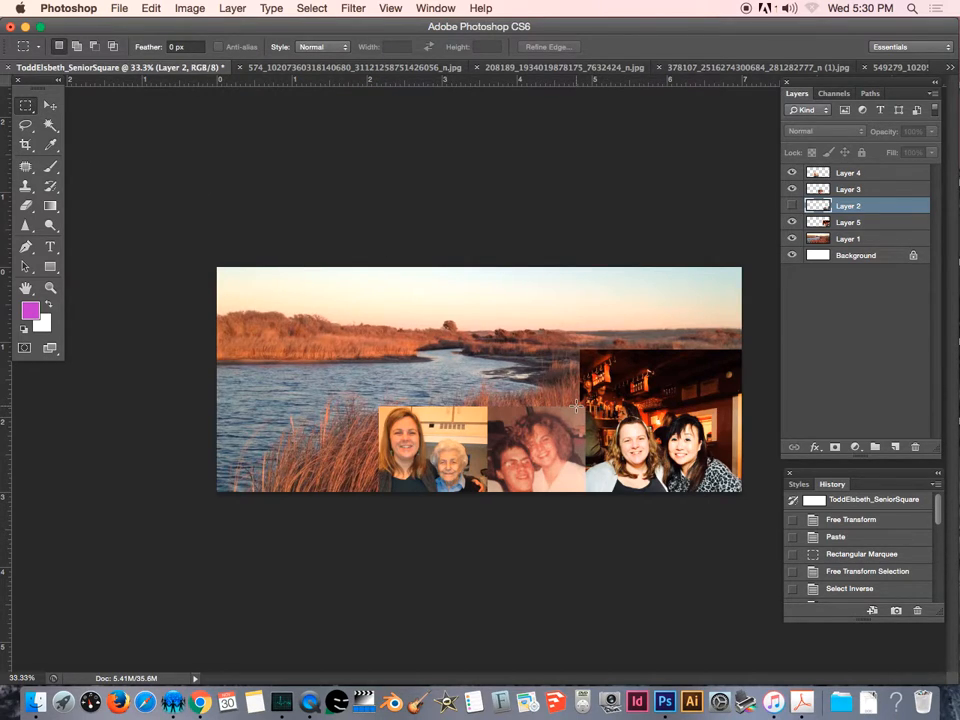
drag(576, 405, 779, 535)
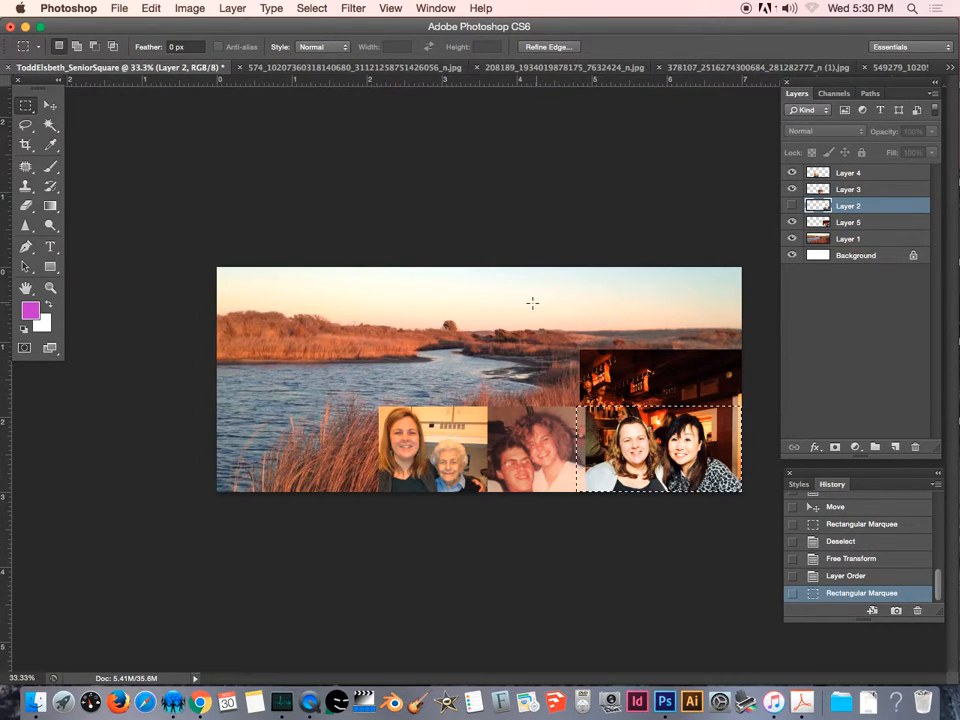
click(311, 8)
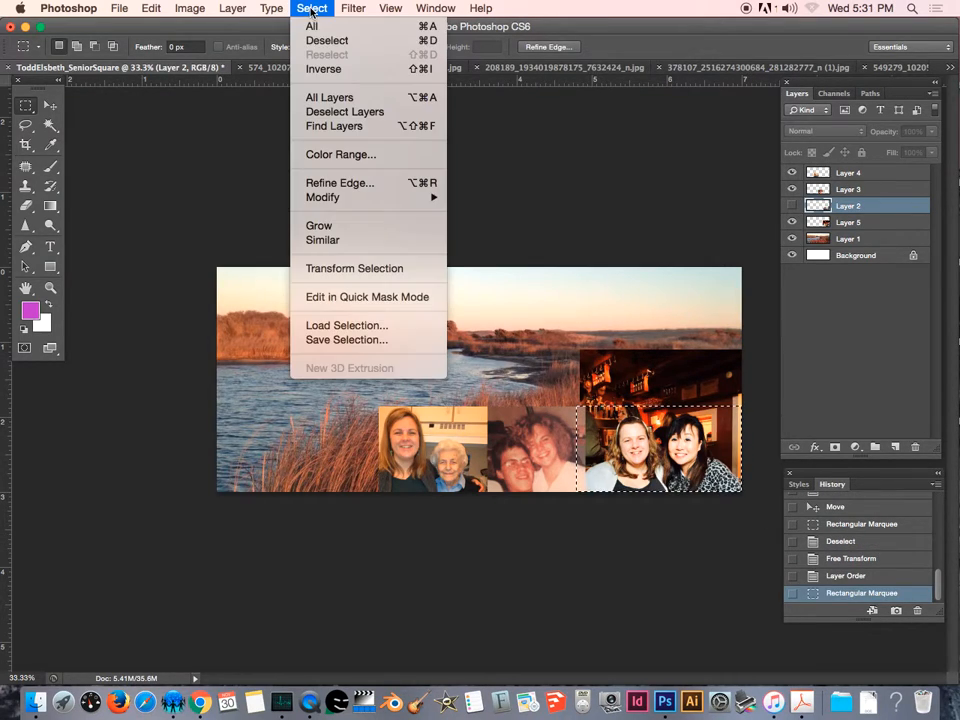
click(325, 72)
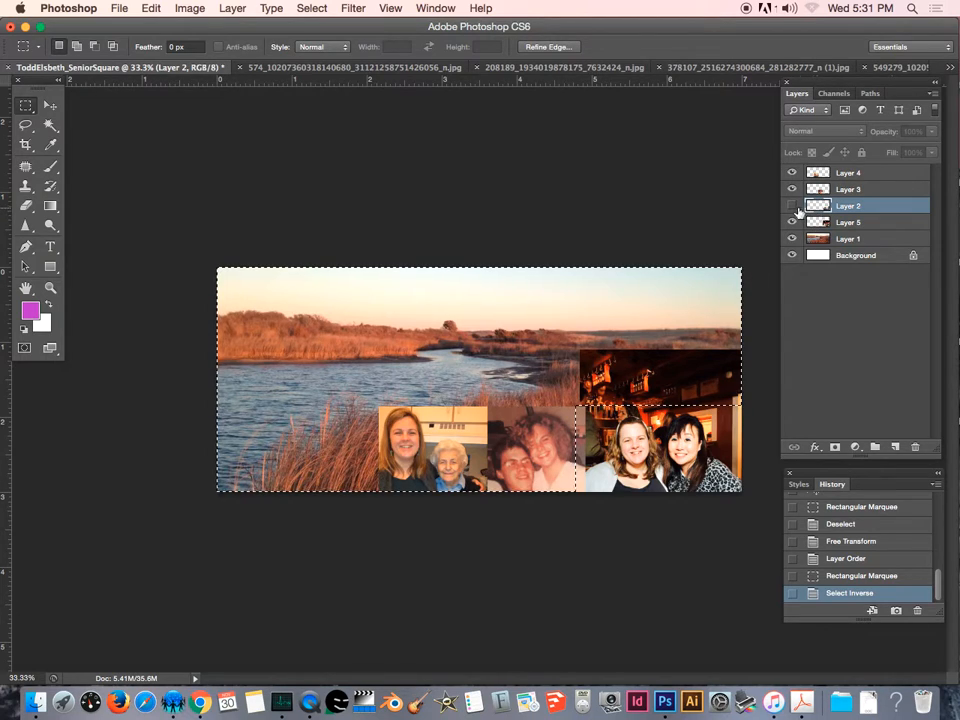
click(791, 206)
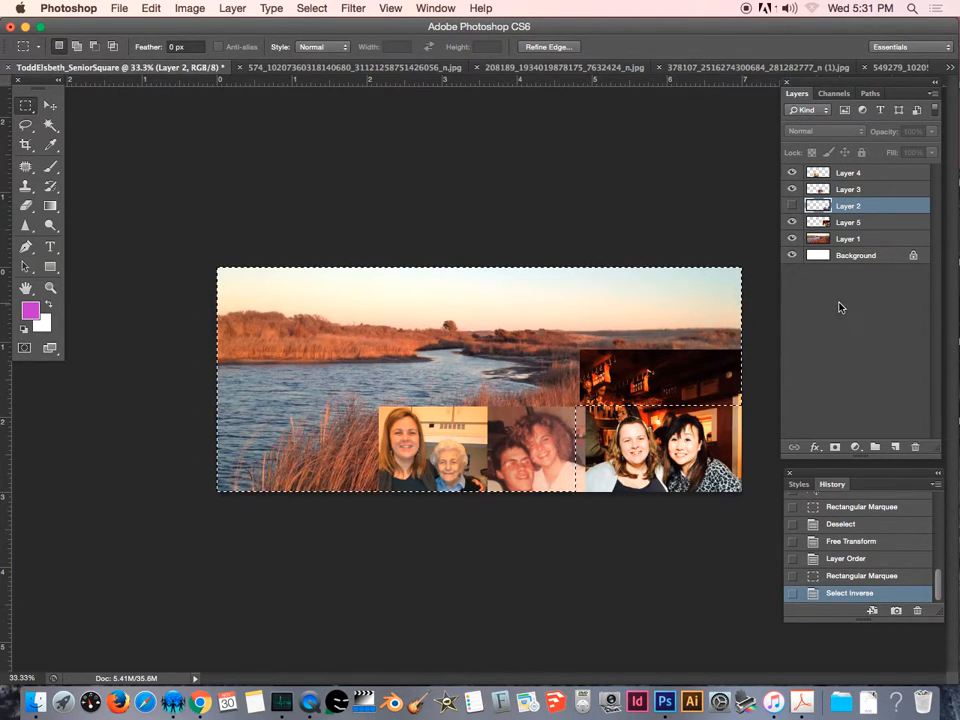
click(862, 223)
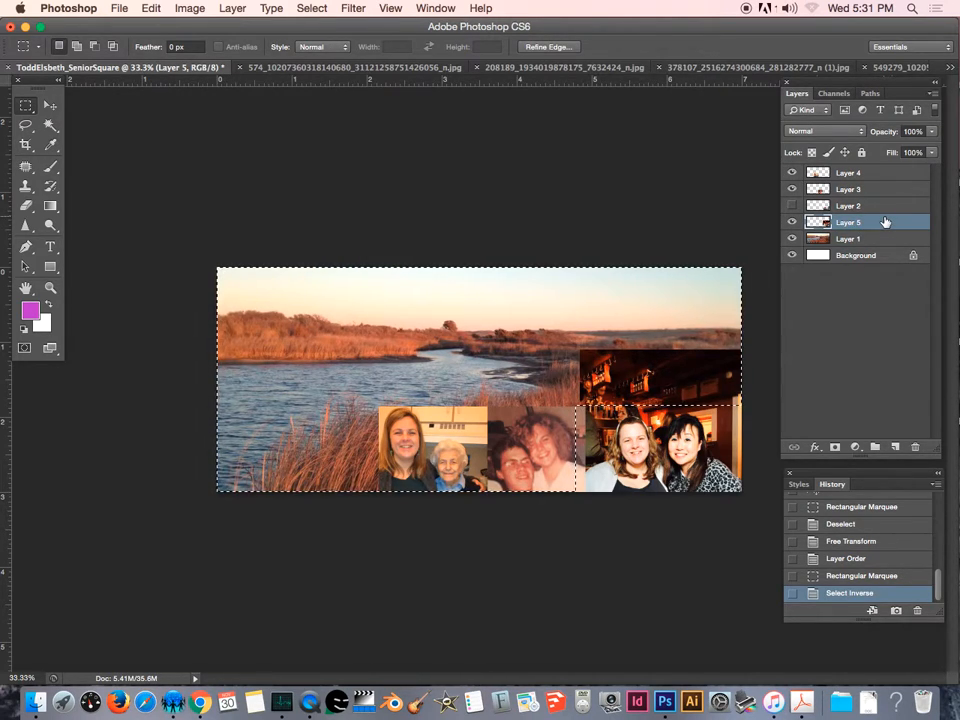
key(Delete)
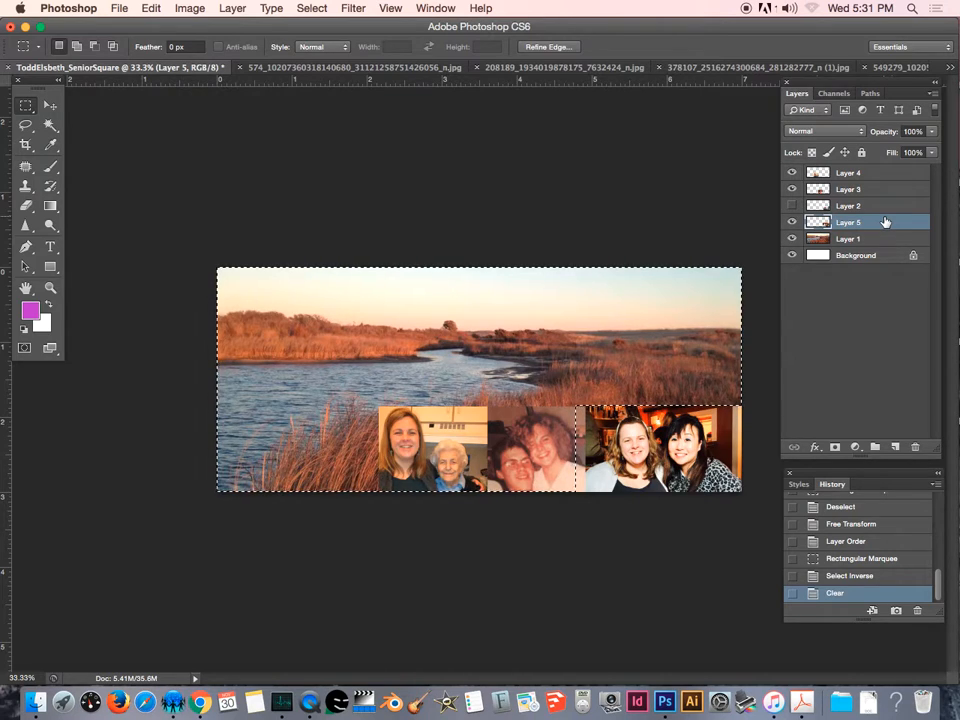
key(super+d)
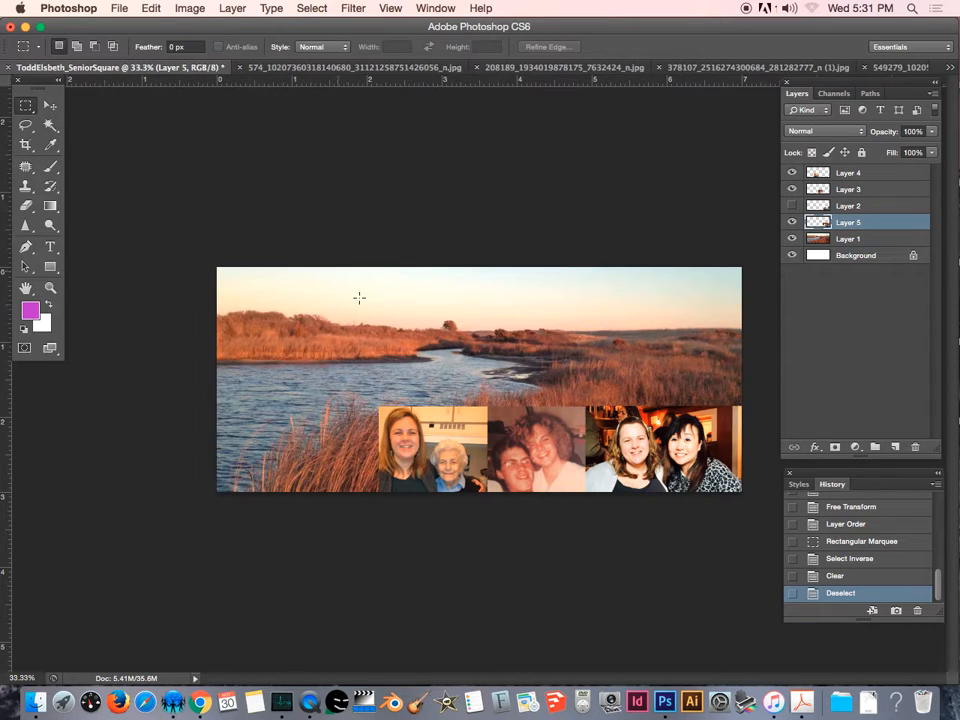
click(950, 67)
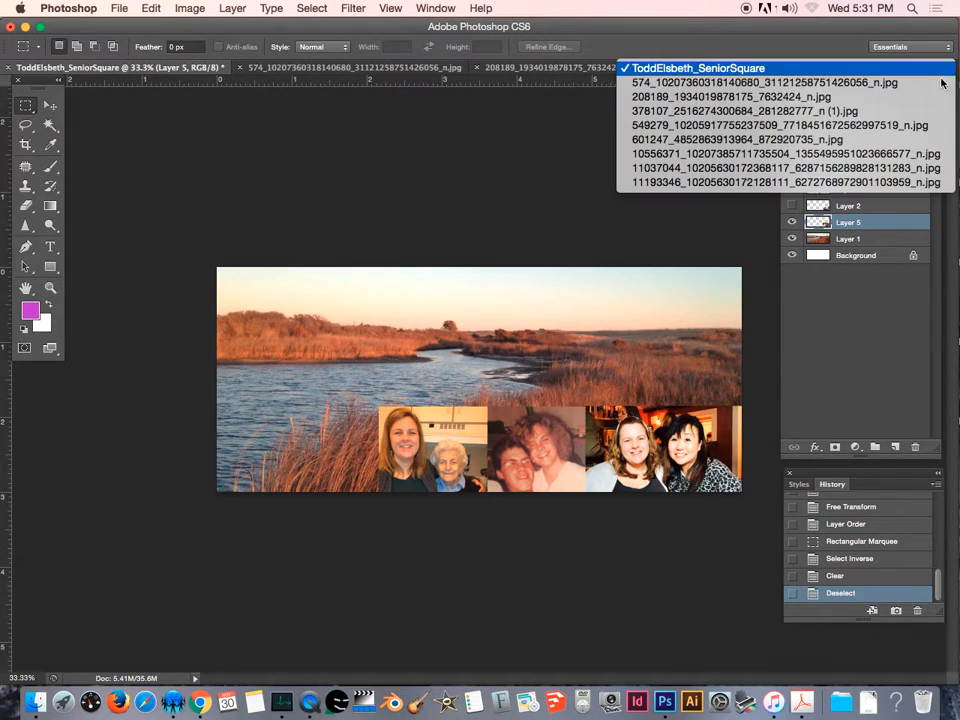
click(785, 175)
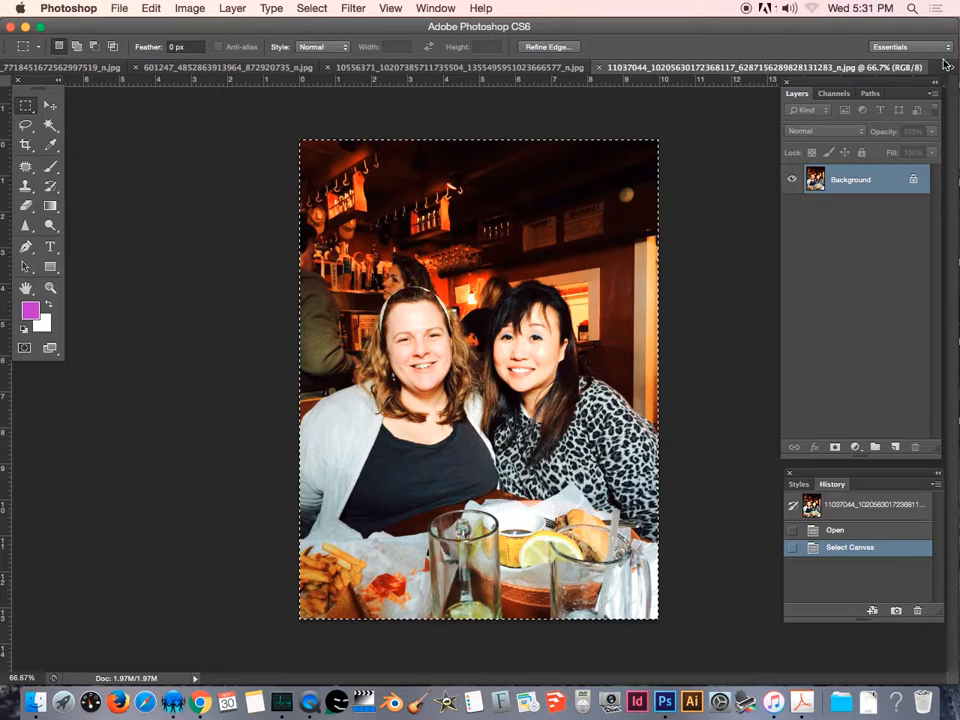
click(950, 67)
click(840, 182)
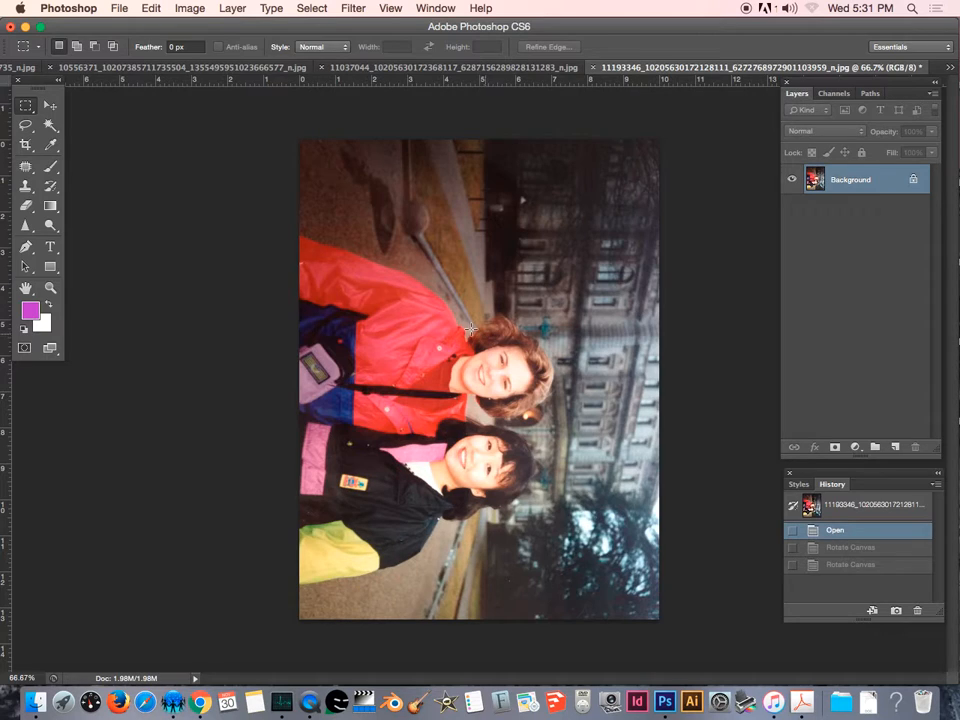
Rotate the photo's canvas 90° counter-clockwise.
click(189, 9)
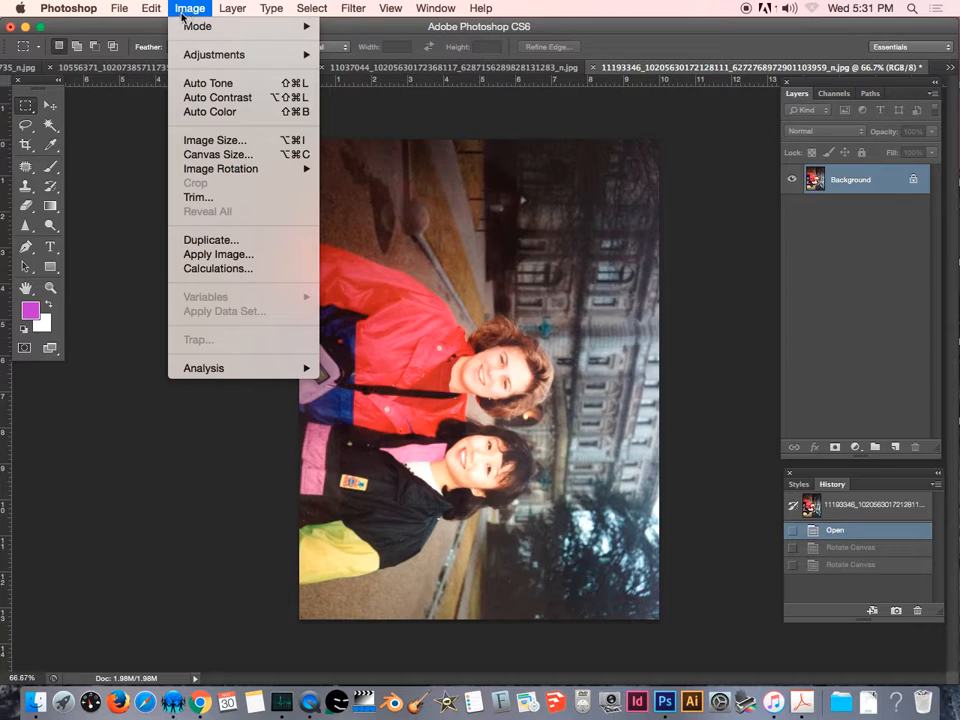
mouse_move(231, 177)
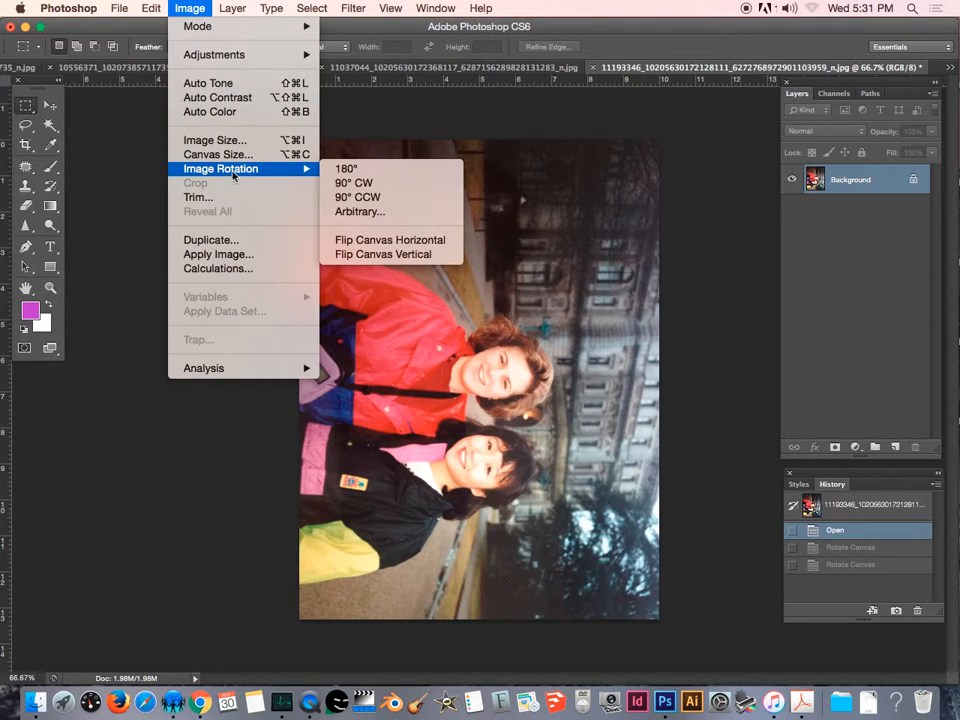
click(343, 198)
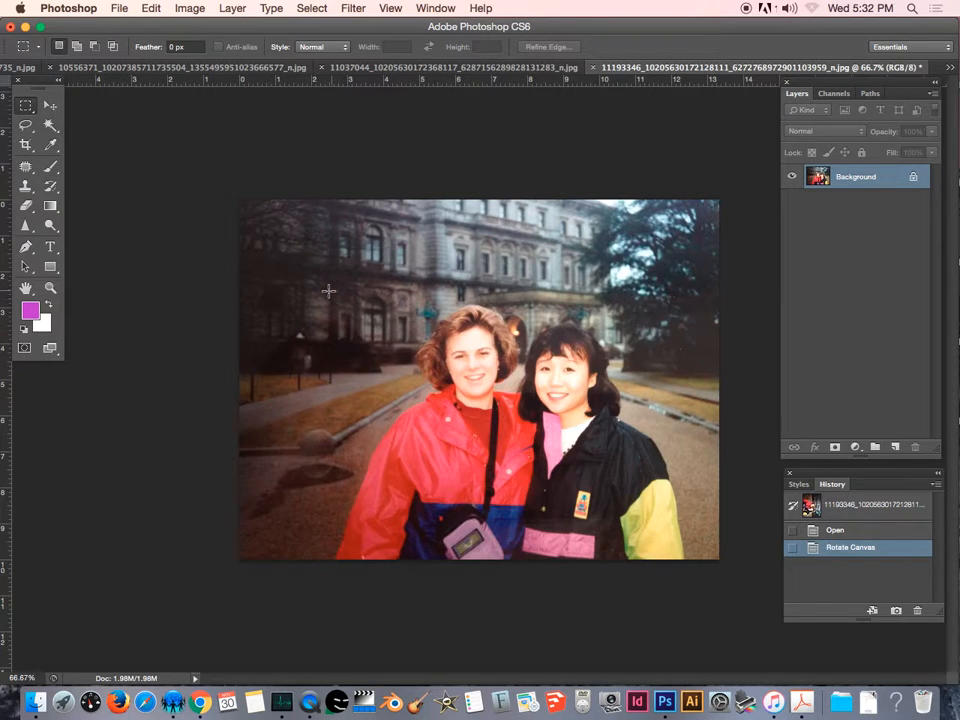
drag(325, 293, 694, 516)
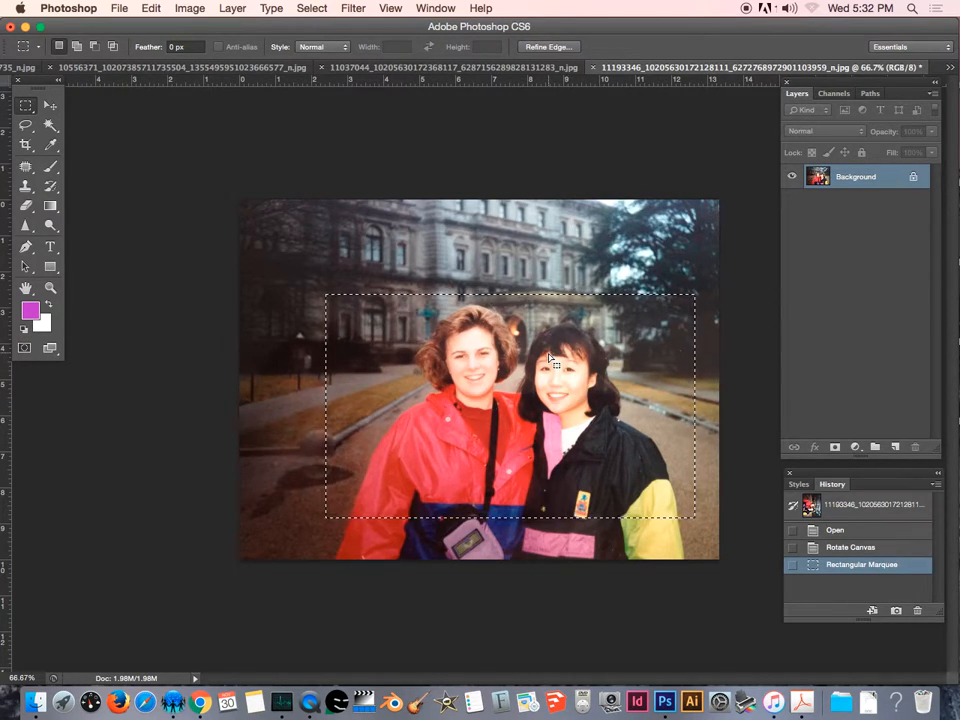
key(super+c)
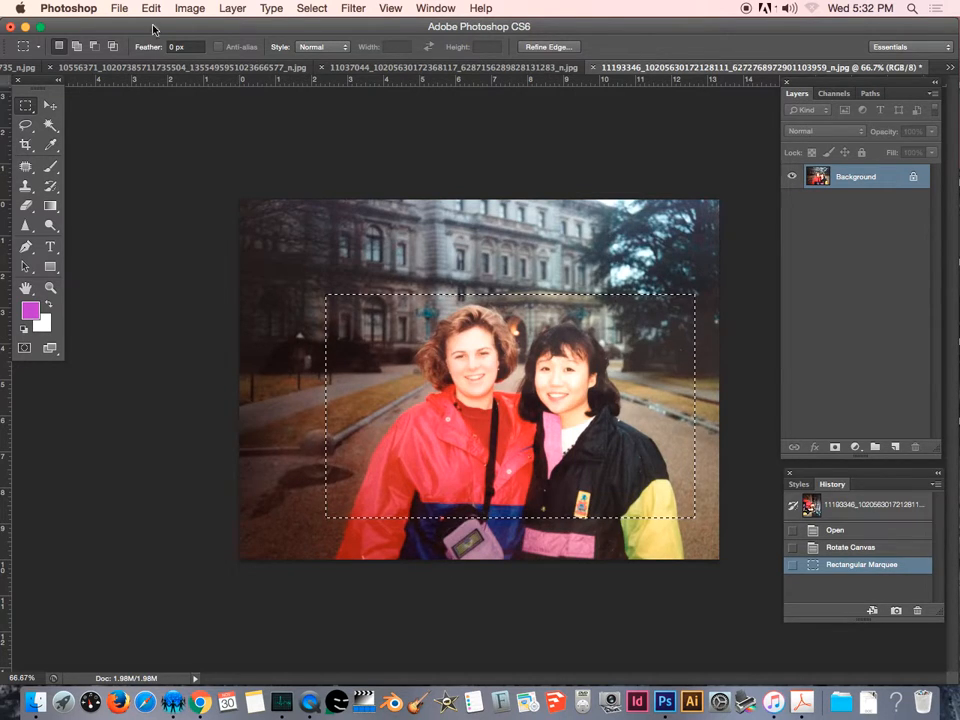
click(951, 68)
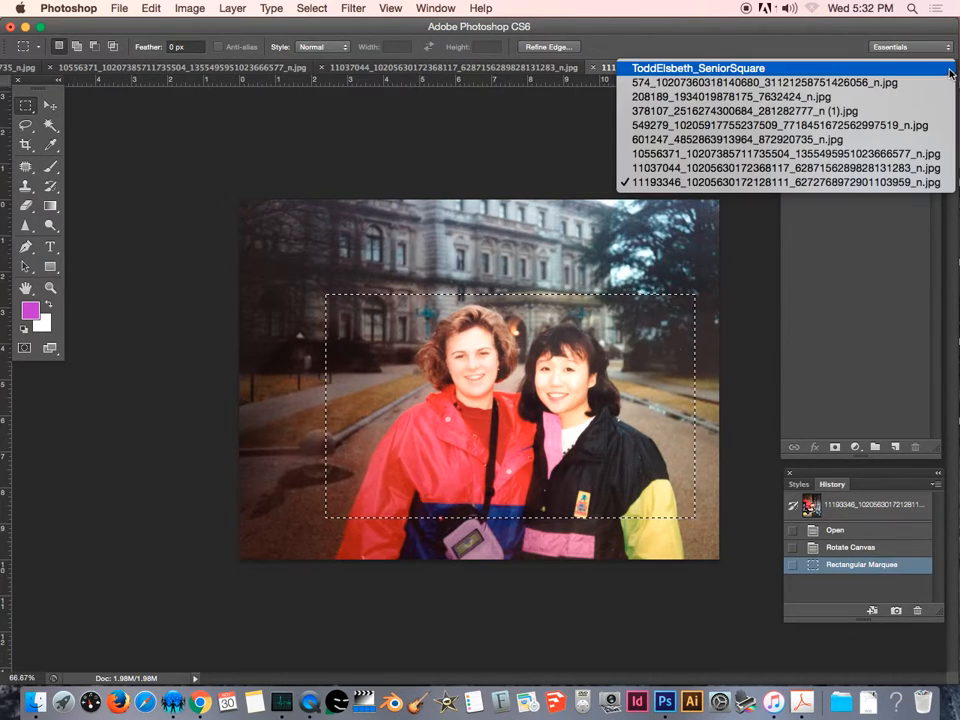
click(698, 68)
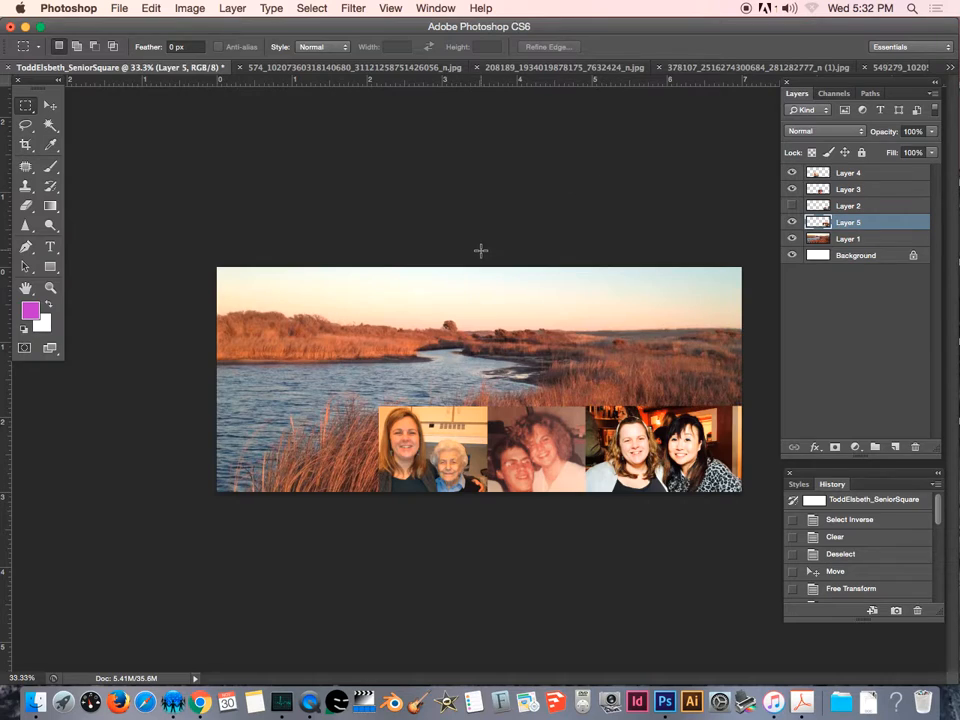
key(super+v)
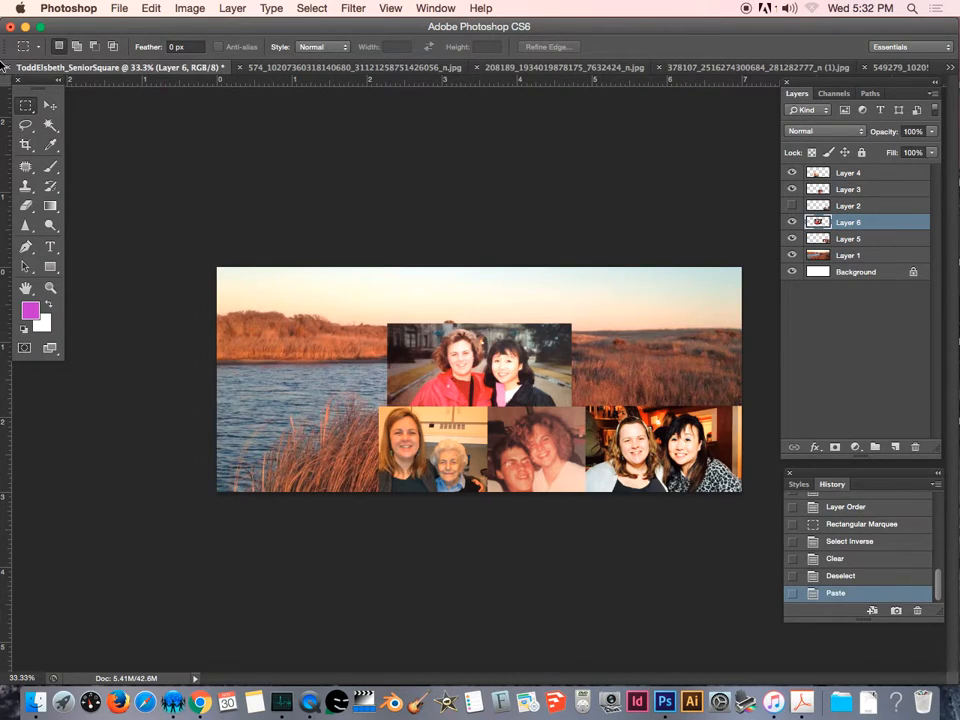
Move the pasted photo into the empty lower-left cell of the bottom row.
key(v)
drag(480, 382, 293, 446)
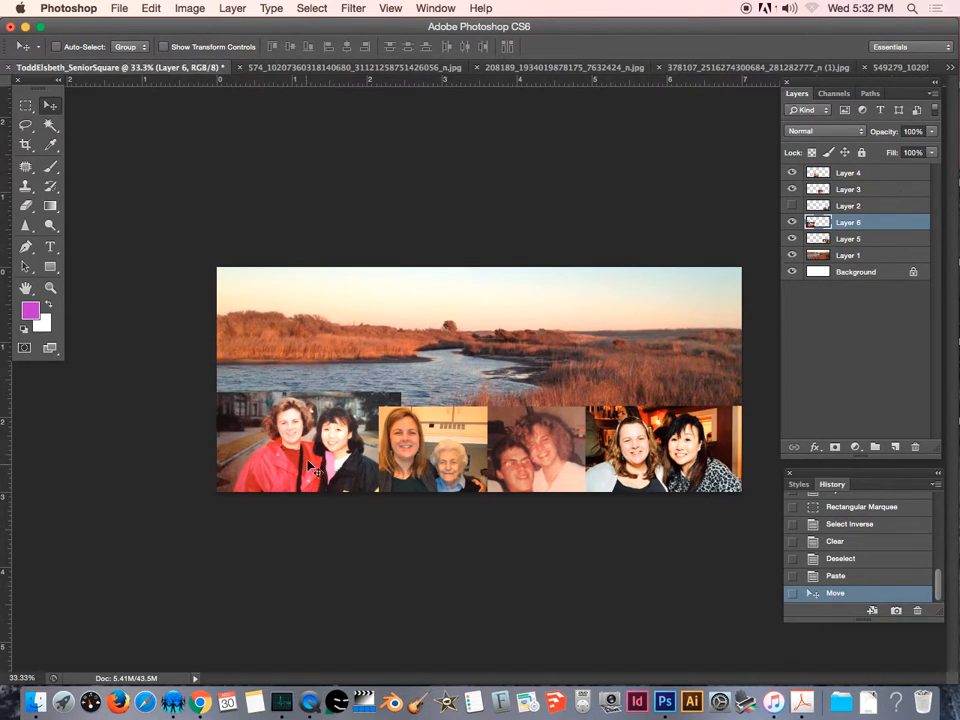
mouse_move(330, 445)
mouse_down()
mouse_move(312, 447)
mouse_move(322, 453)
mouse_up()
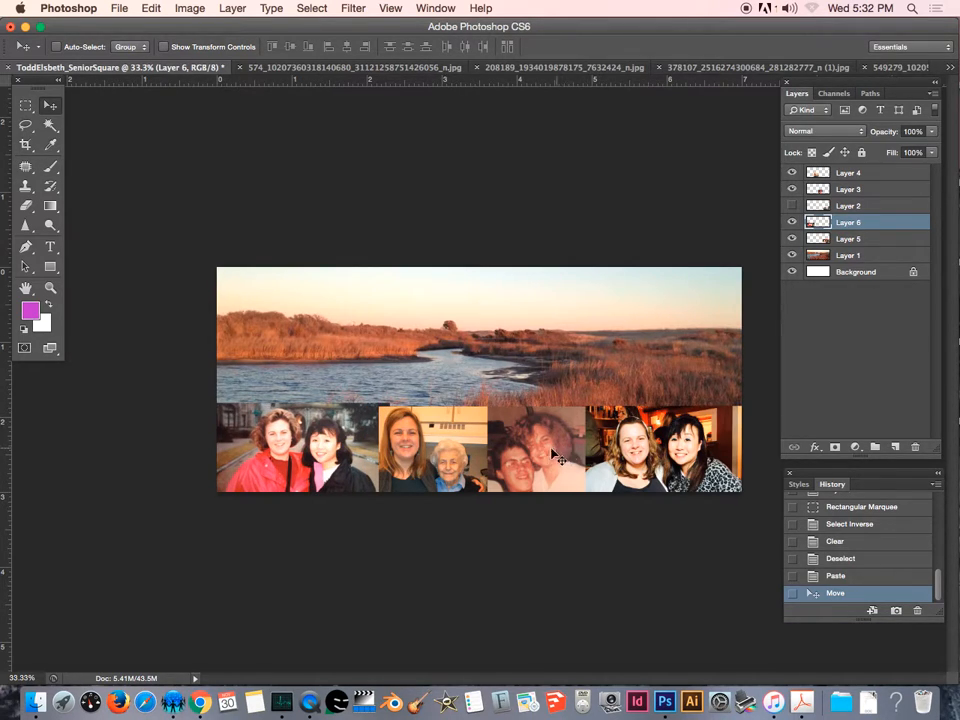
Clear the strip of the pasted photo that sticks up above the bottom row, then deselect.
click(25, 105)
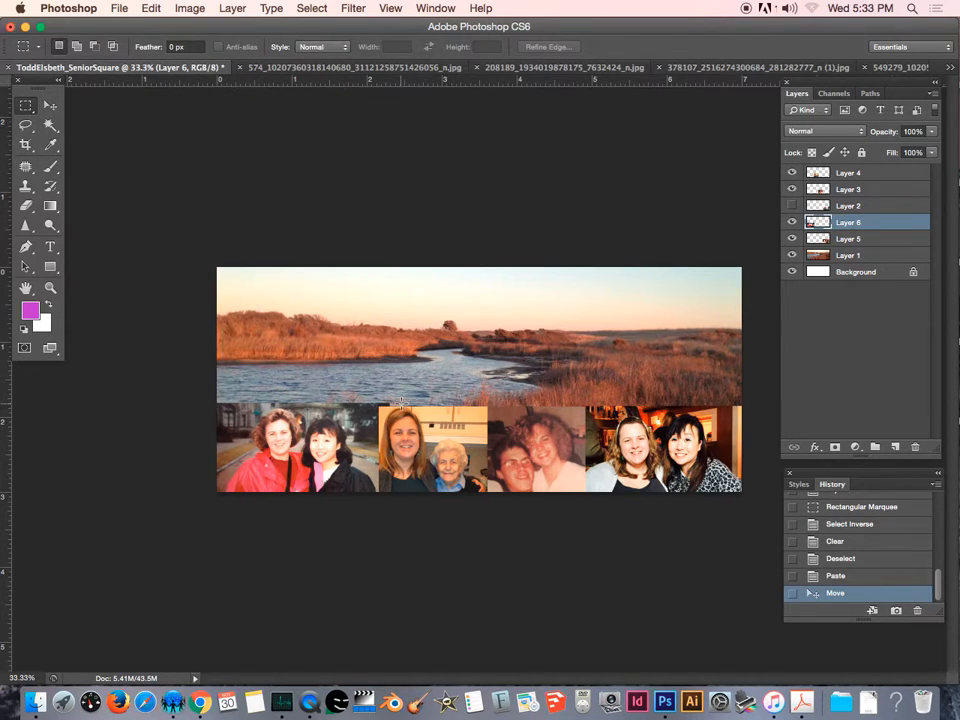
drag(397, 405, 163, 390)
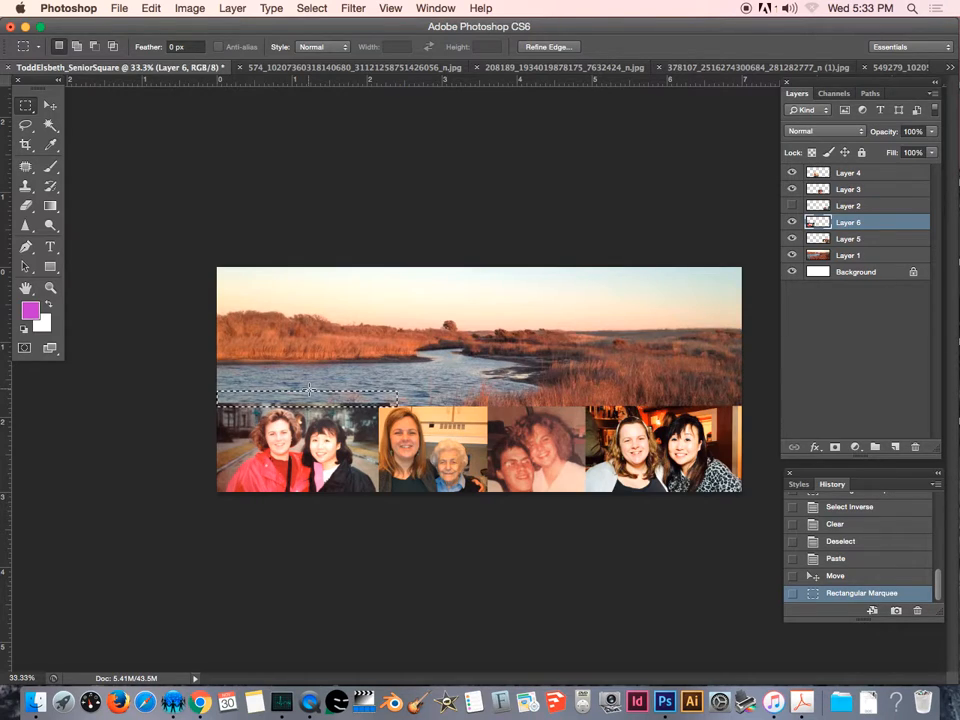
key(Delete)
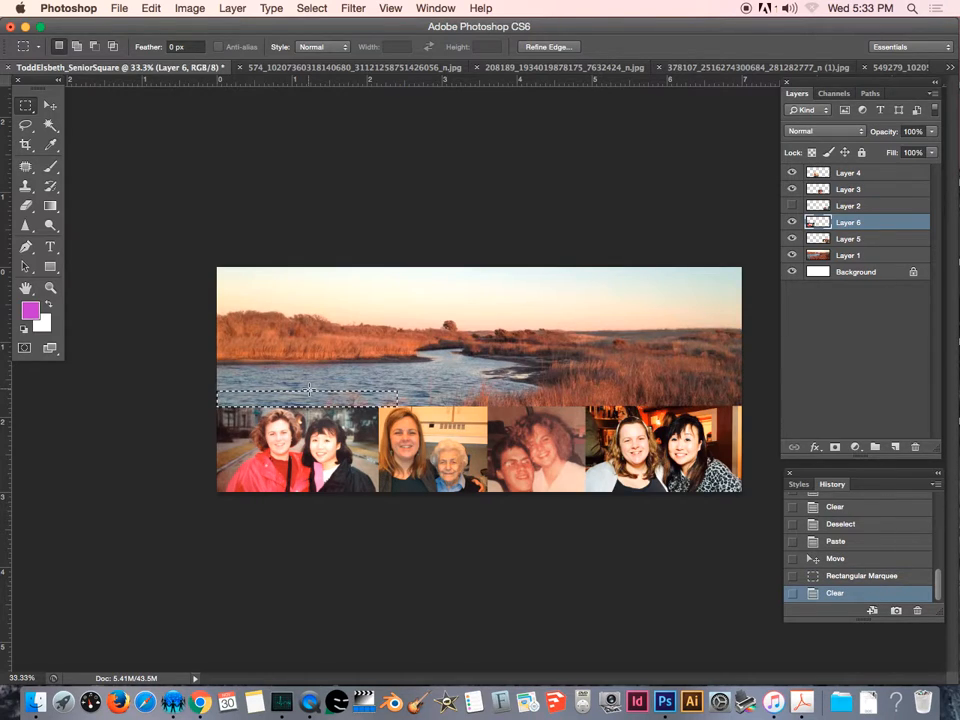
key(super+d)
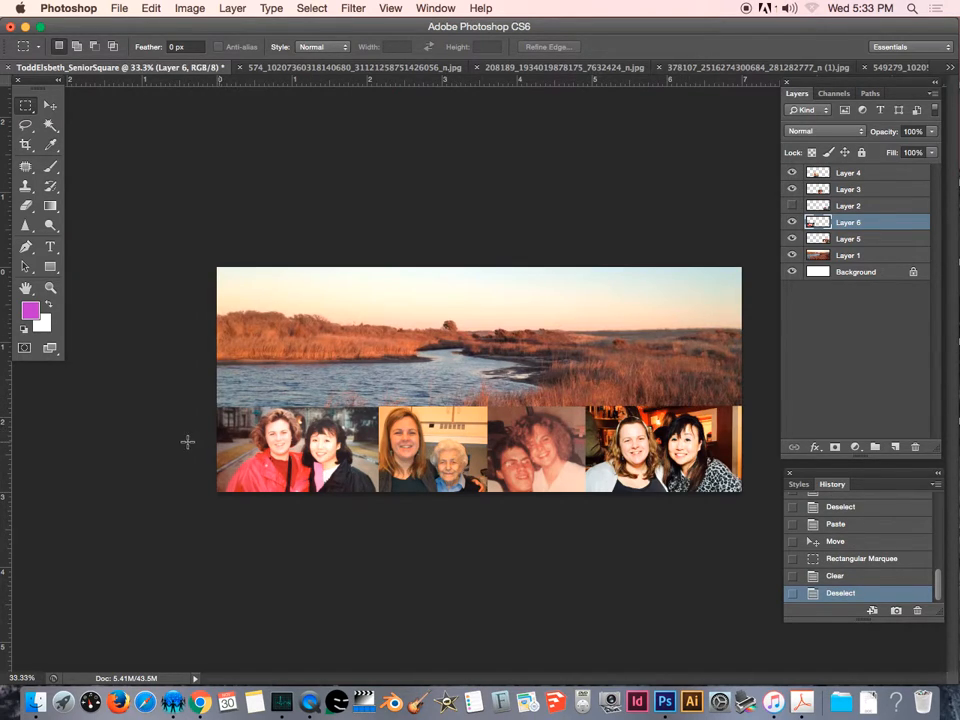
Nudge the lower-left photo slightly to line it up with the other photos in the row.
click(51, 110)
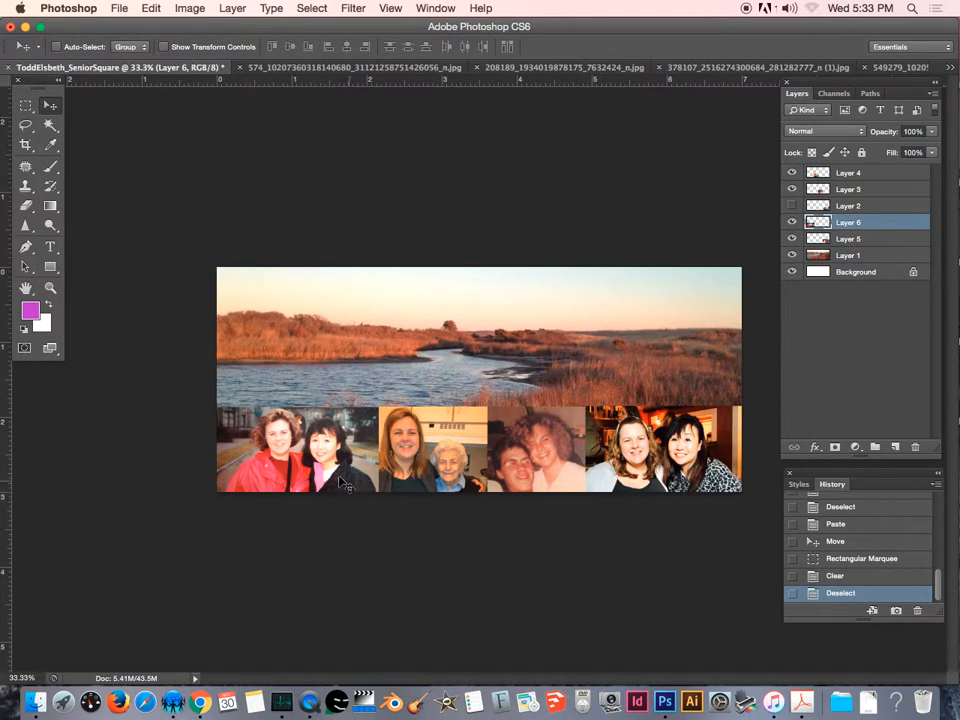
mouse_move(292, 449)
mouse_down()
mouse_move(293, 432)
mouse_move(296, 457)
mouse_move(295, 436)
mouse_move(296, 457)
mouse_move(296, 448)
mouse_up()
key(Up)
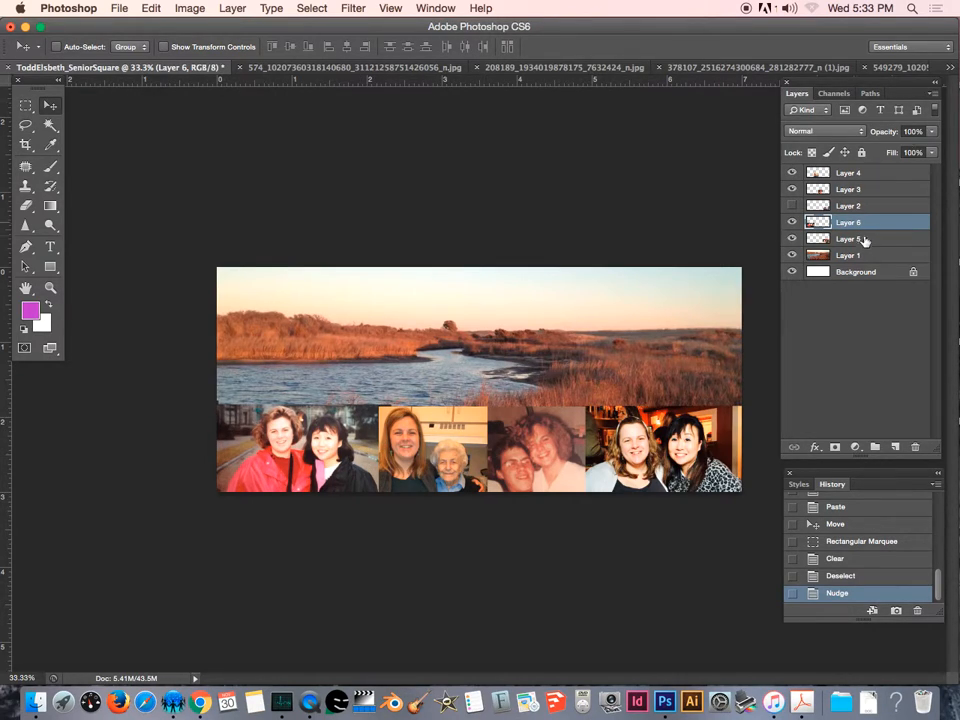
Move Layer 5 above Layer 2, then nudge Layers 3, 4 and 5 up together to align the photo row.
drag(853, 243, 857, 205)
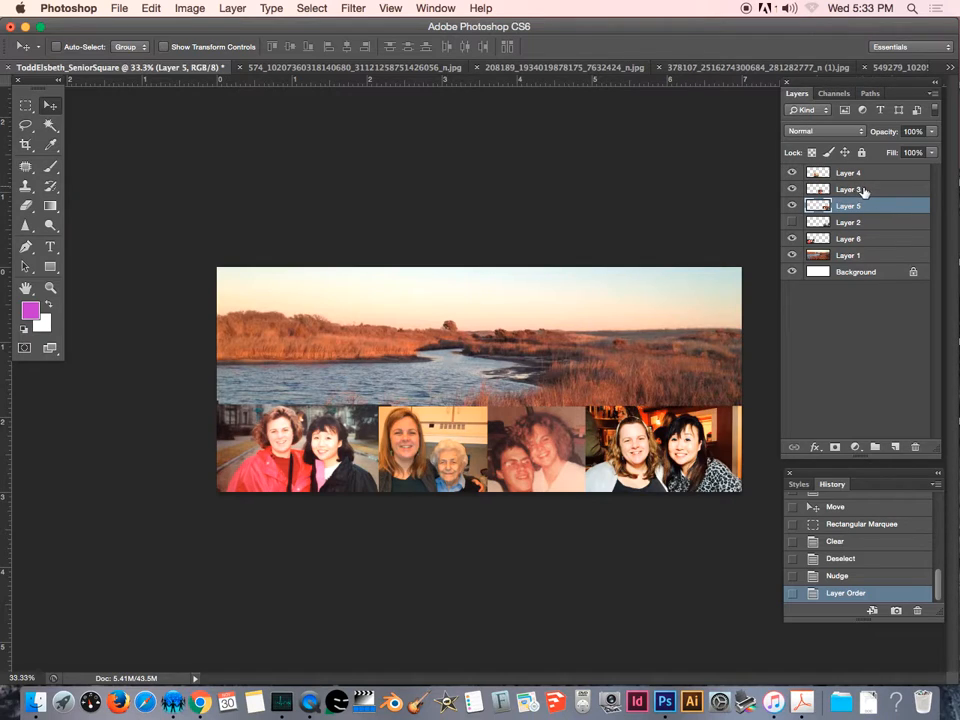
shift+click(863, 190)
shift+click(868, 176)
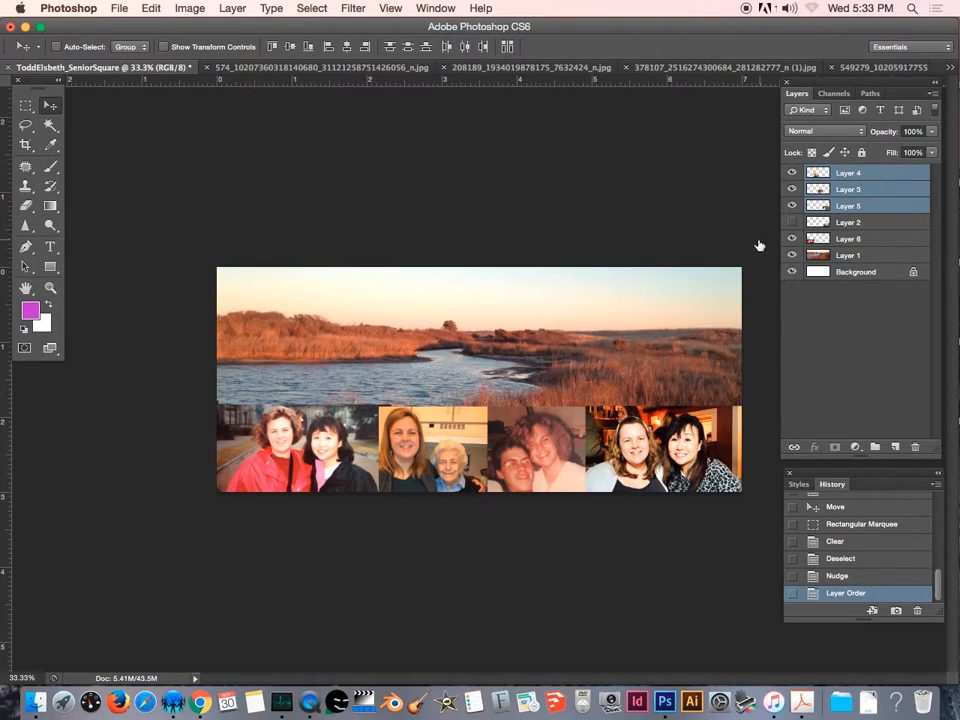
key(Up)
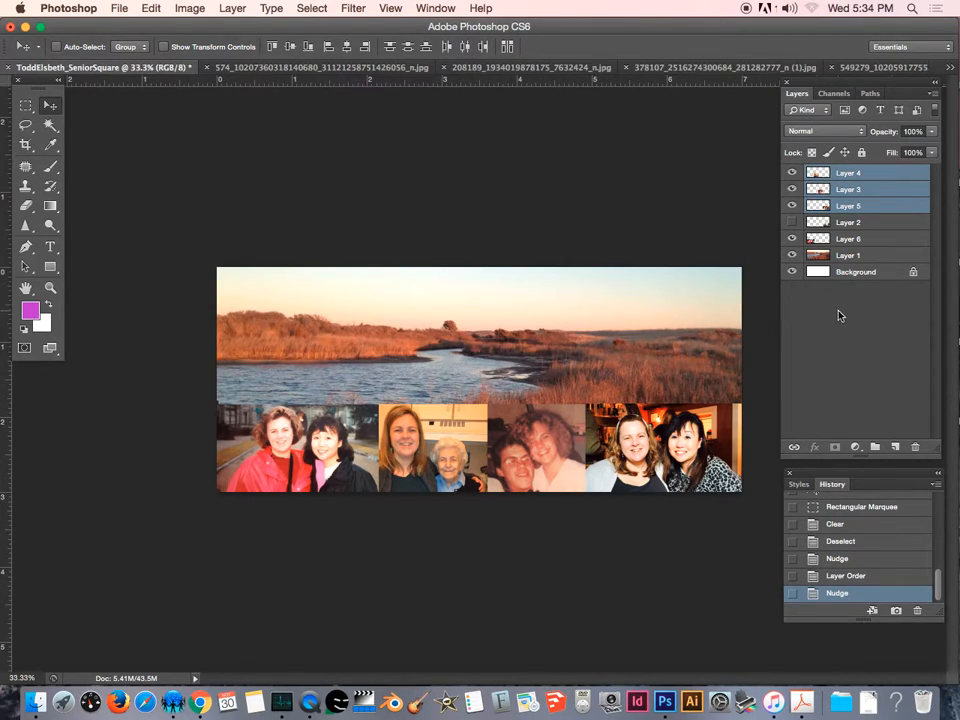
Delete the unused hidden Layer 2 from the layer stack.
click(884, 224)
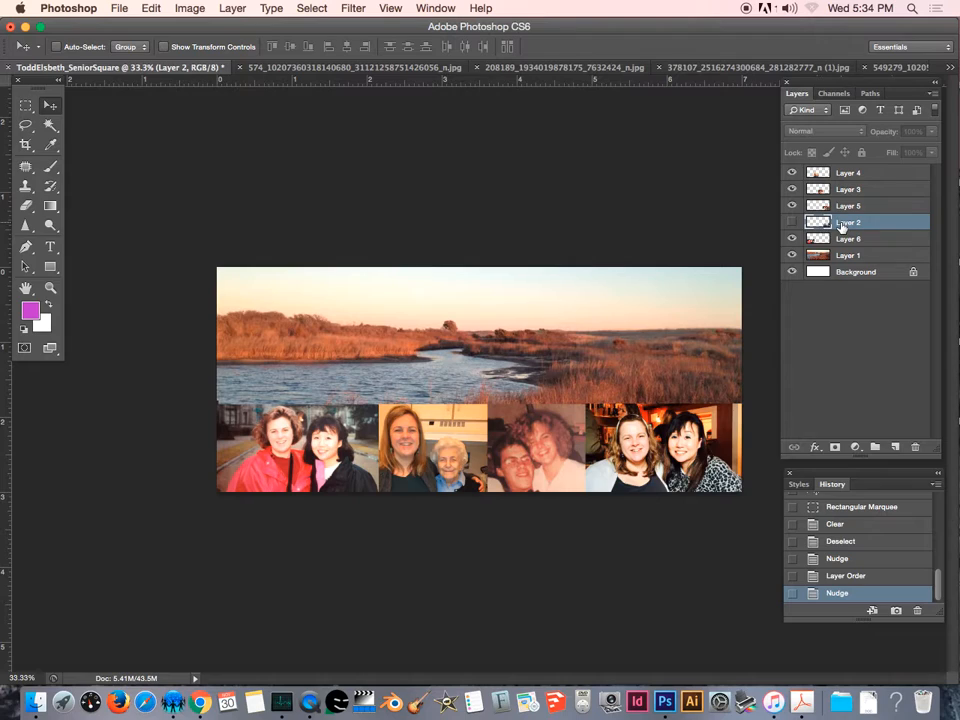
click(791, 223)
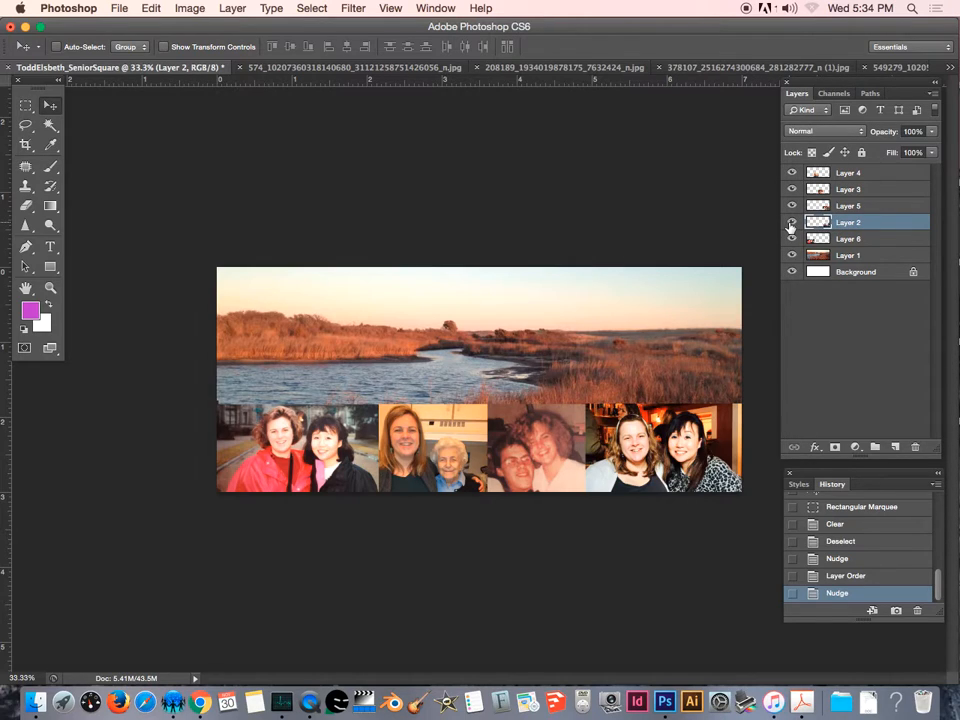
click(791, 223)
drag(801, 221, 865, 160)
drag(870, 222, 880, 170)
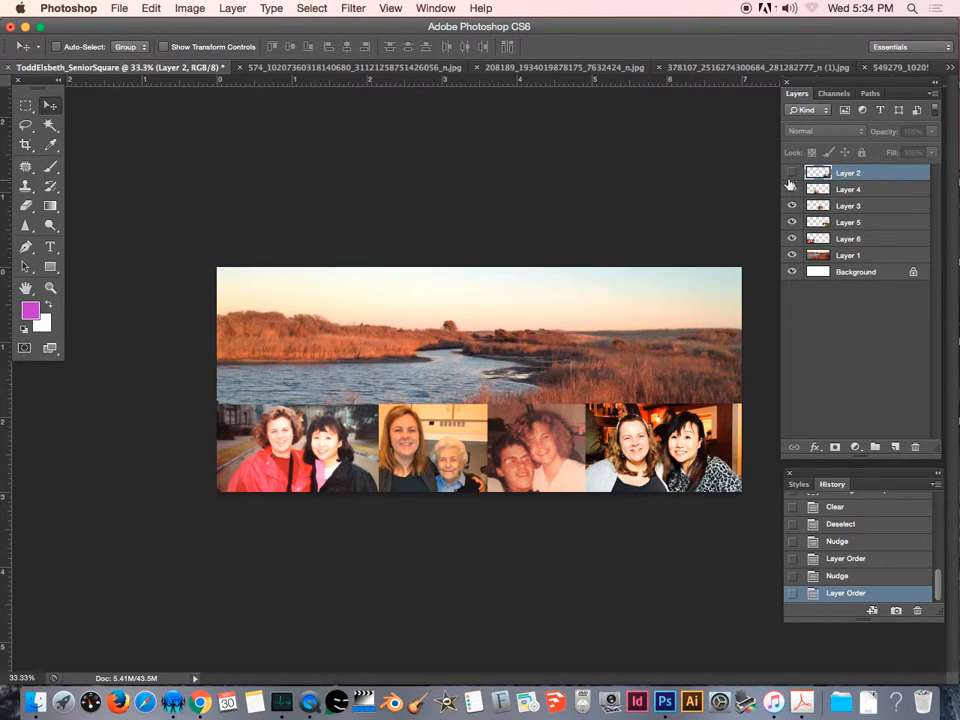
click(791, 173)
drag(915, 173, 914, 447)
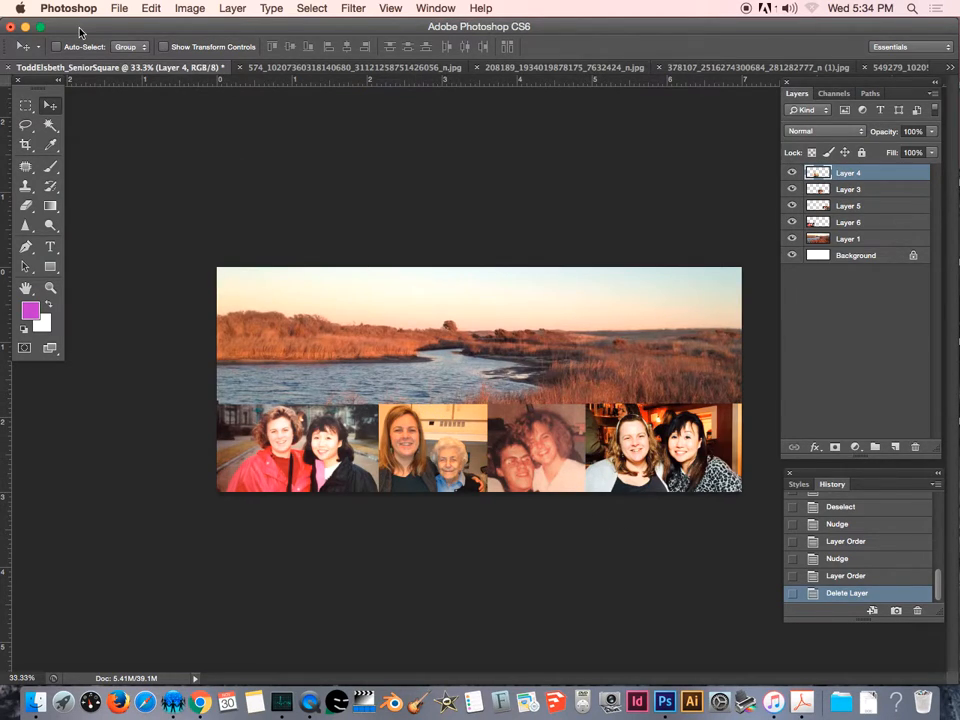
Draw a text box across the banner's water area and type the senior's full name as the title.
click(50, 248)
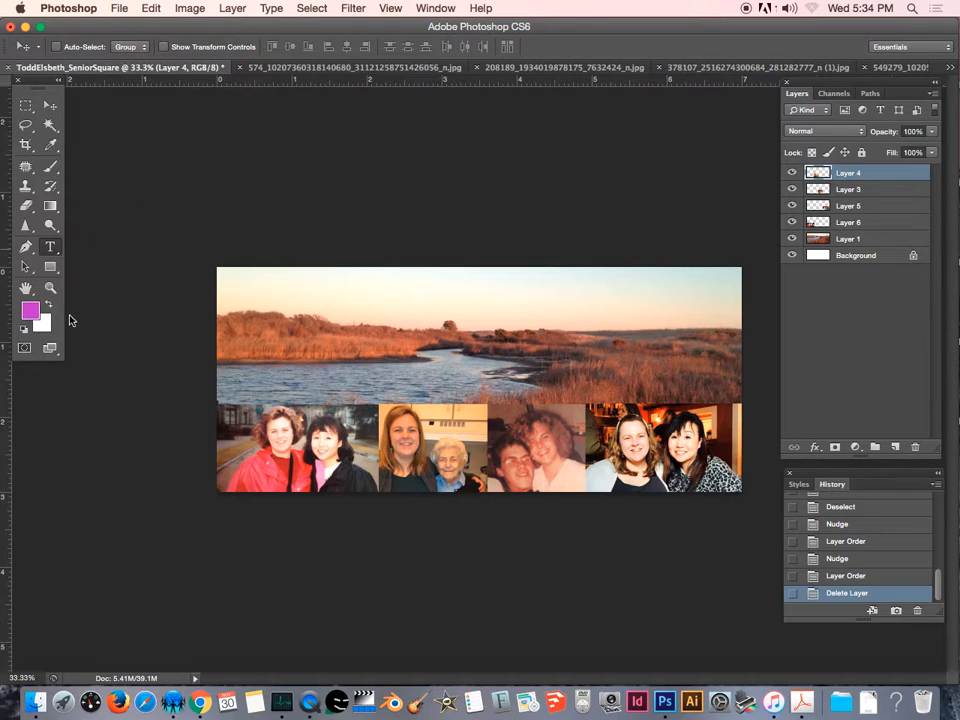
click(58, 250)
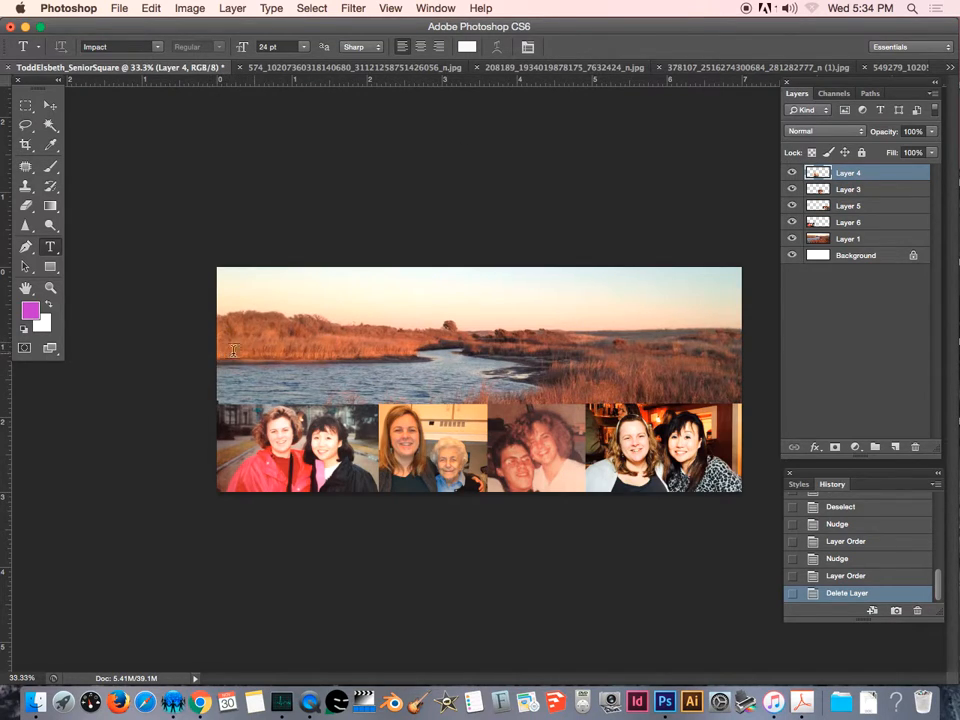
drag(231, 348, 538, 391)
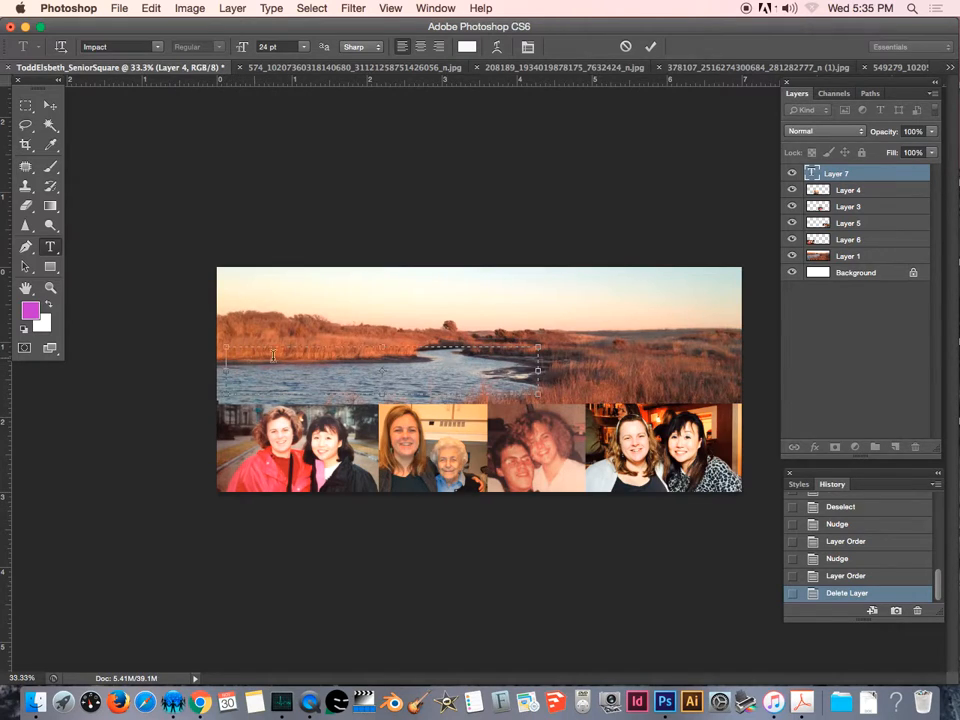
text(R. T)
key(BackSpace)
key(BackSpace)
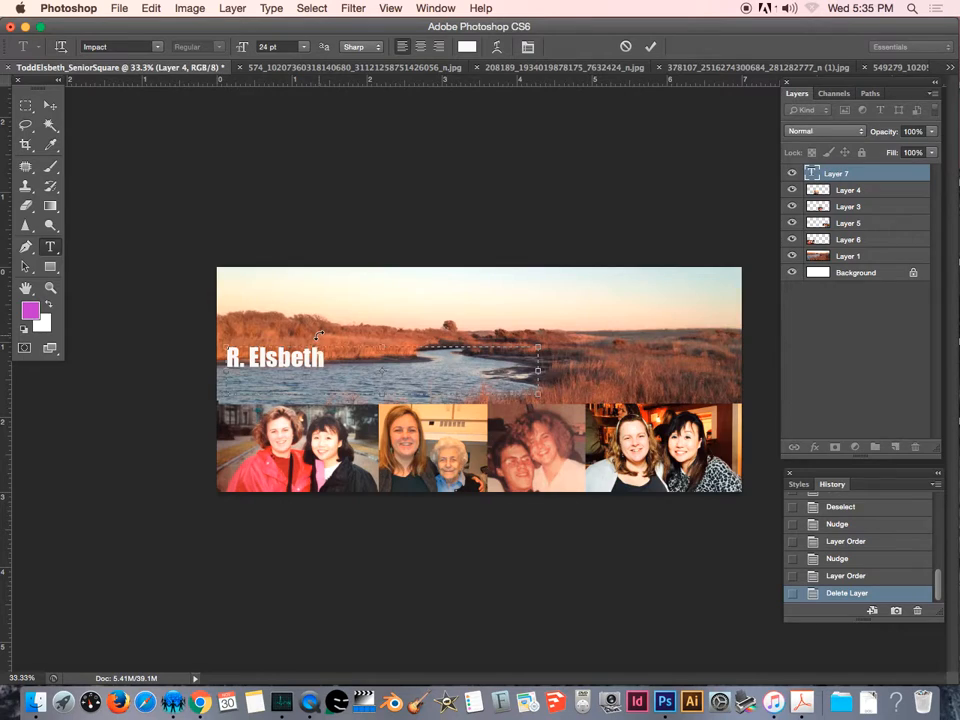
Fit the text box around the name, select the title text and set its font to Marker Felt.
drag(382, 398, 412, 376)
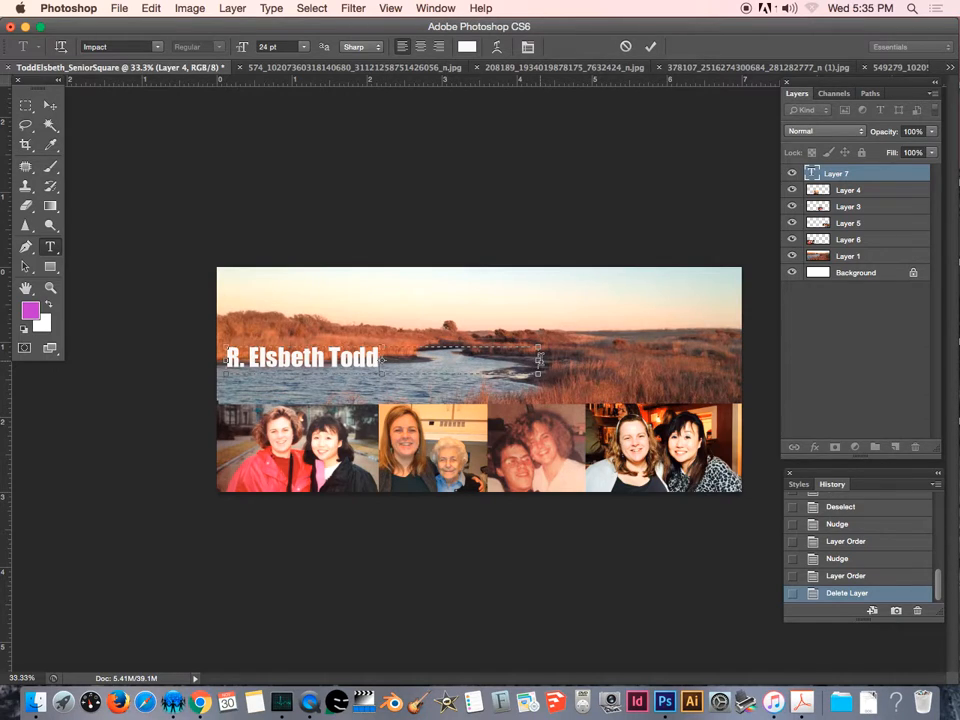
drag(538, 360, 392, 368)
drag(386, 360, 224, 358)
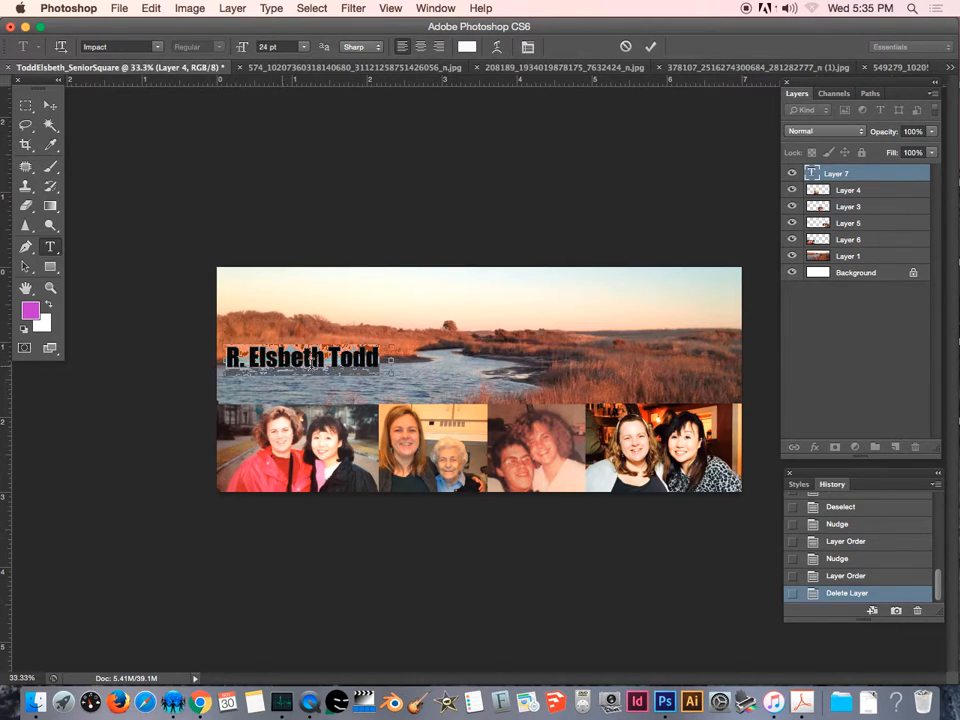
click(157, 48)
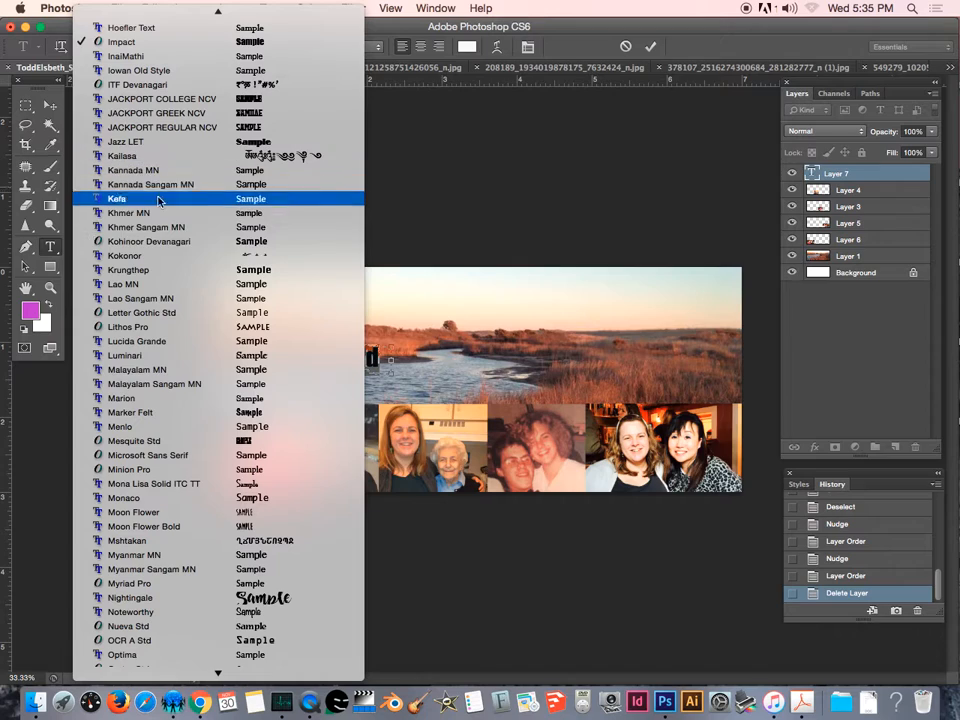
click(200, 413)
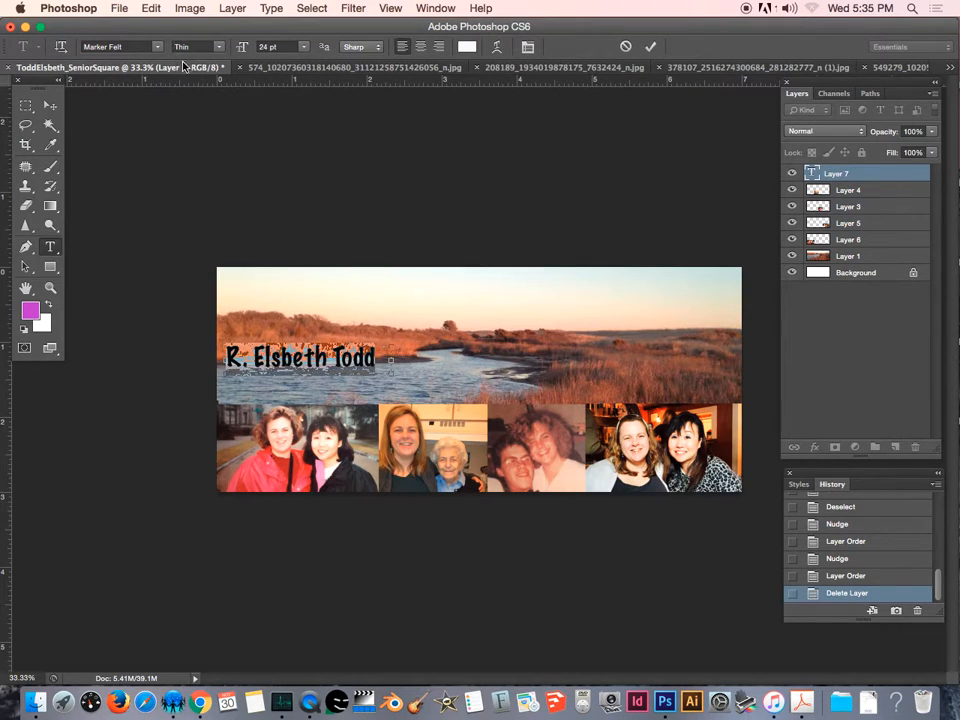
Set the title's font style to Wide and its size to 30 pt.
click(220, 52)
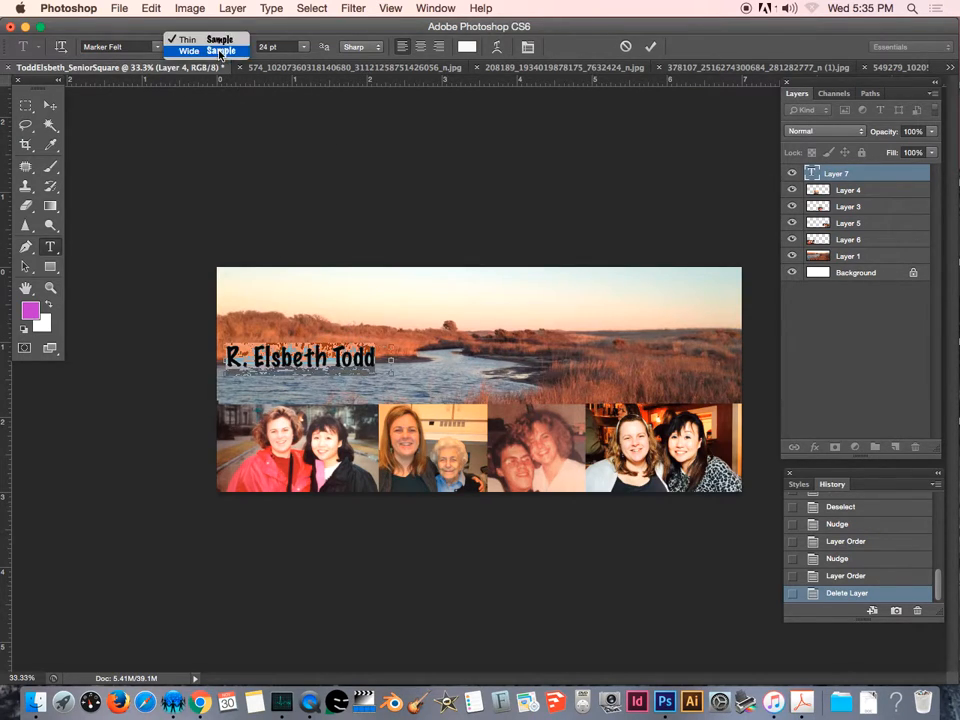
click(220, 52)
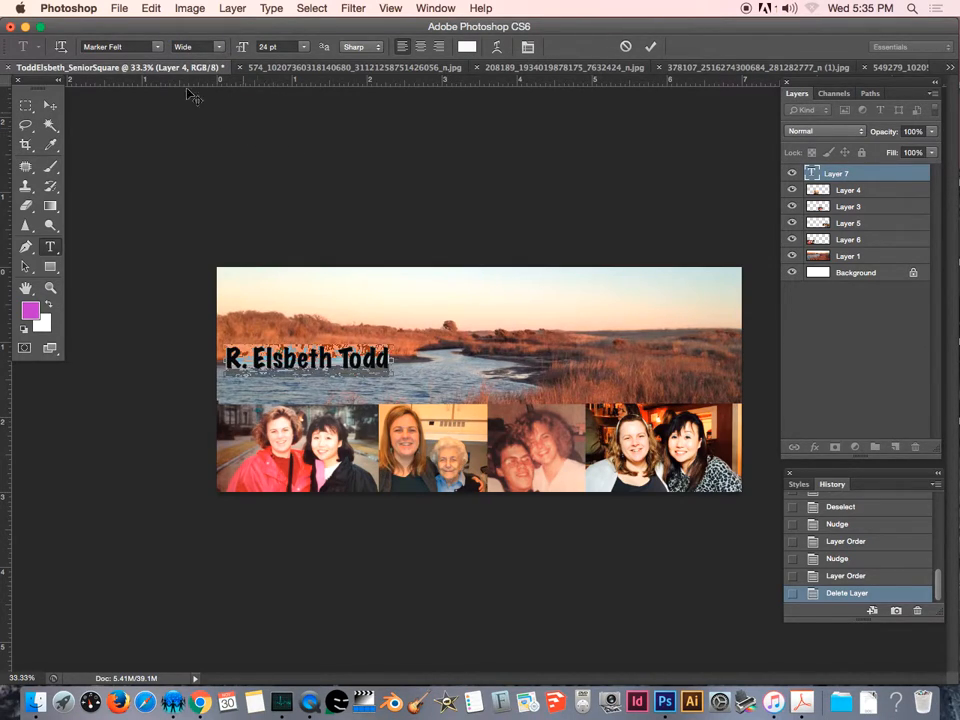
click(307, 50)
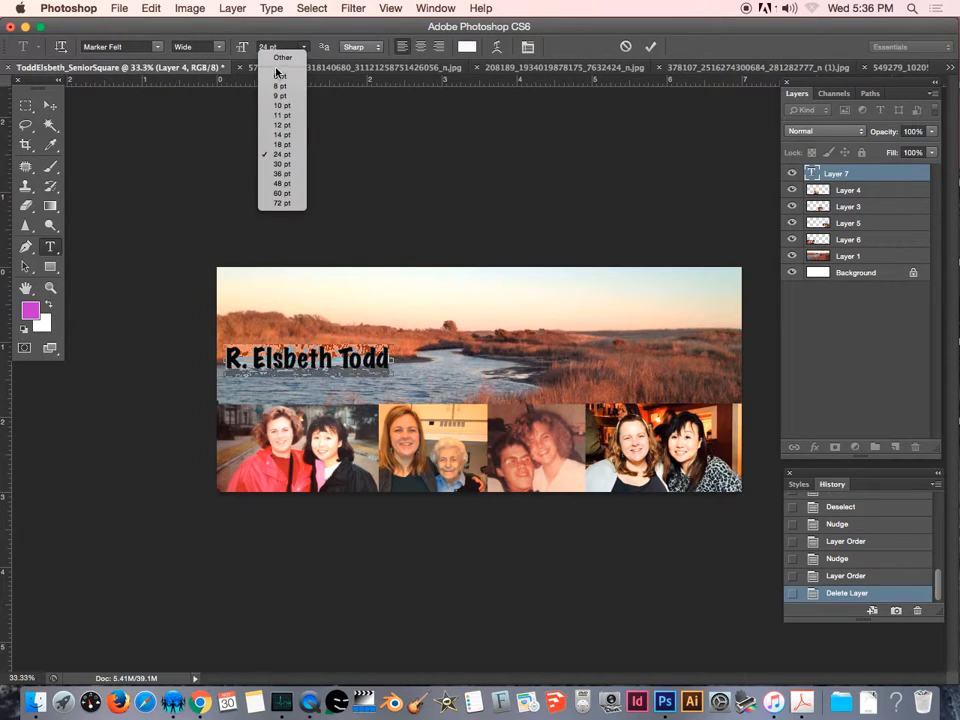
click(283, 166)
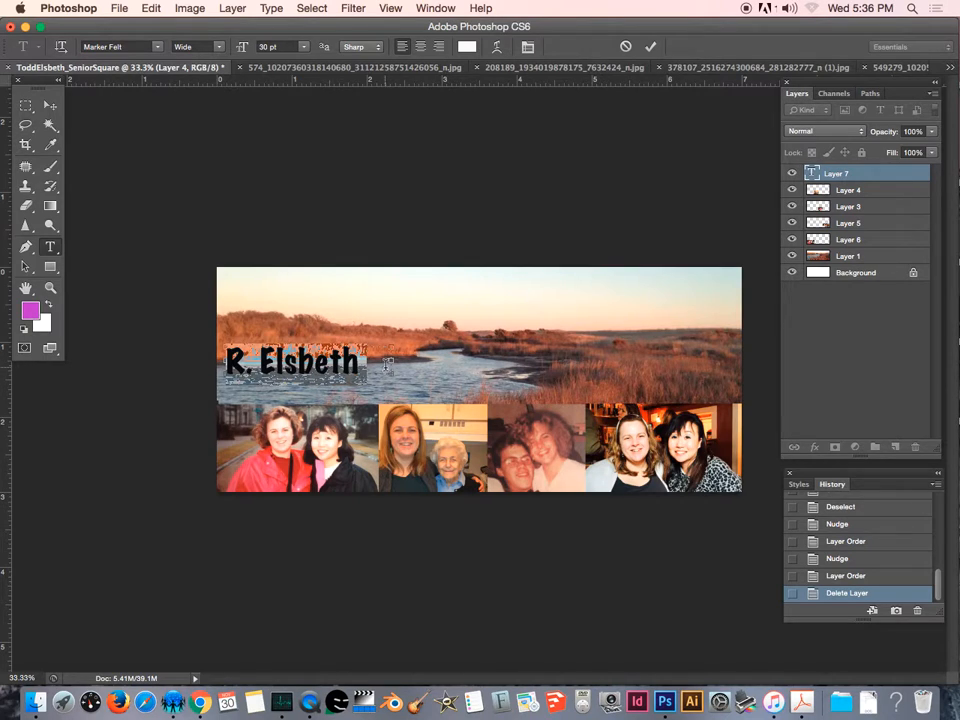
Widen the text box so the whole title fits on one line and commit the text.
drag(387, 363, 530, 361)
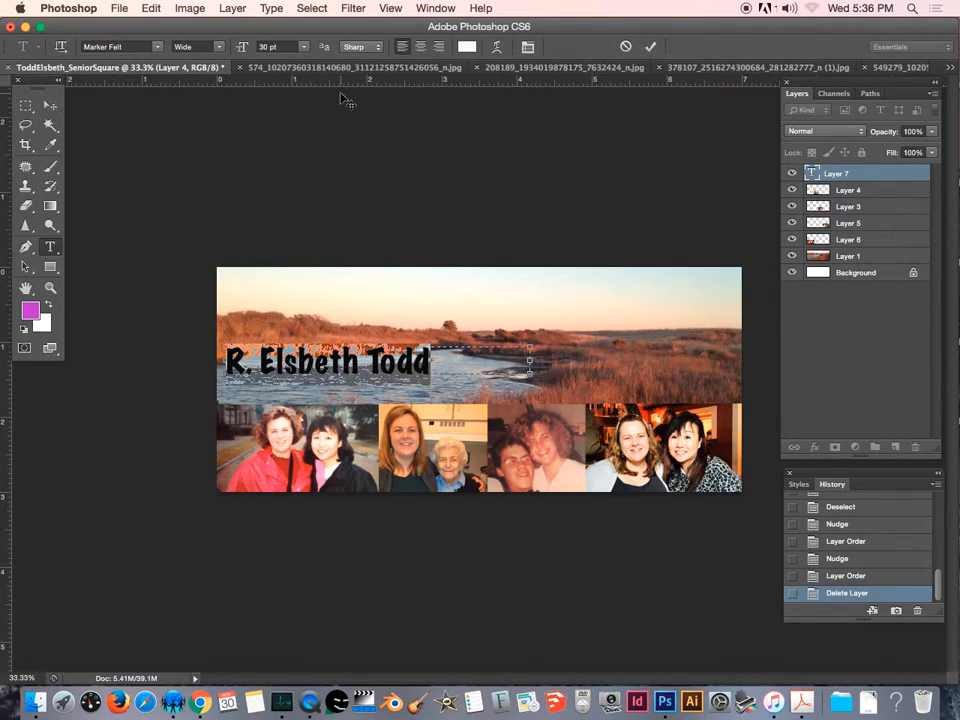
click(50, 107)
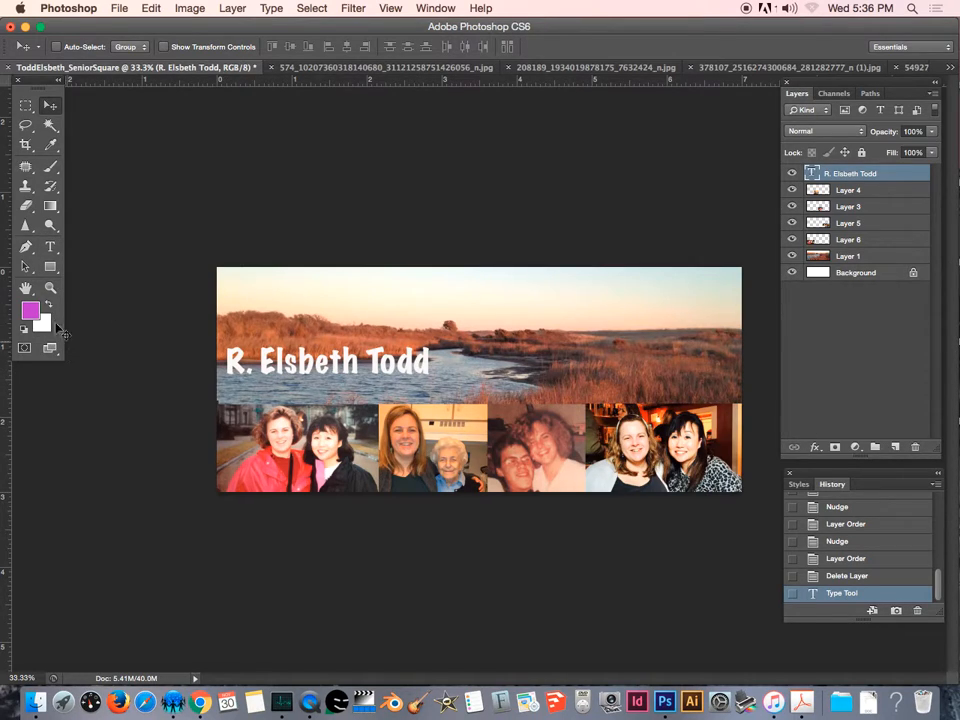
Select the title text and set its colour to 6f4e46, sampling shades from the banner photo.
click(50, 248)
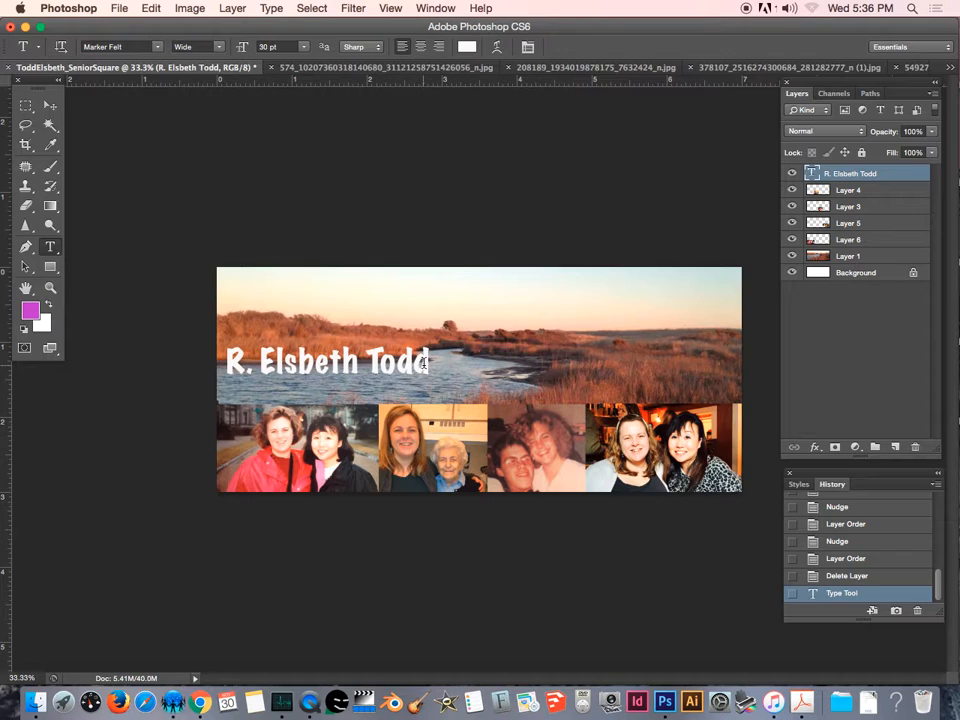
drag(428, 364, 219, 352)
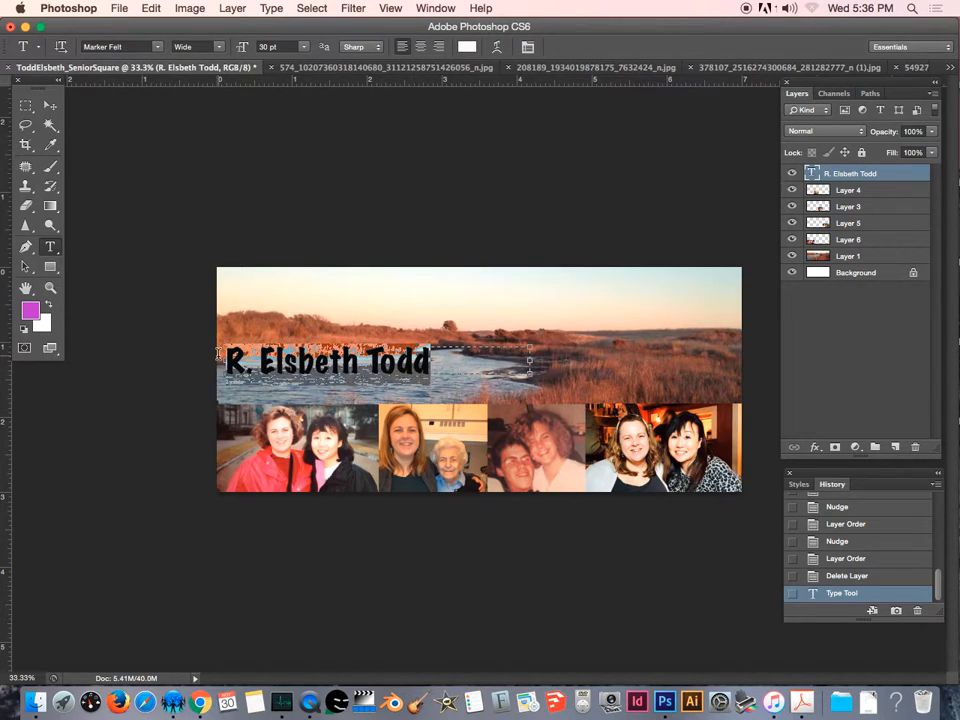
click(465, 48)
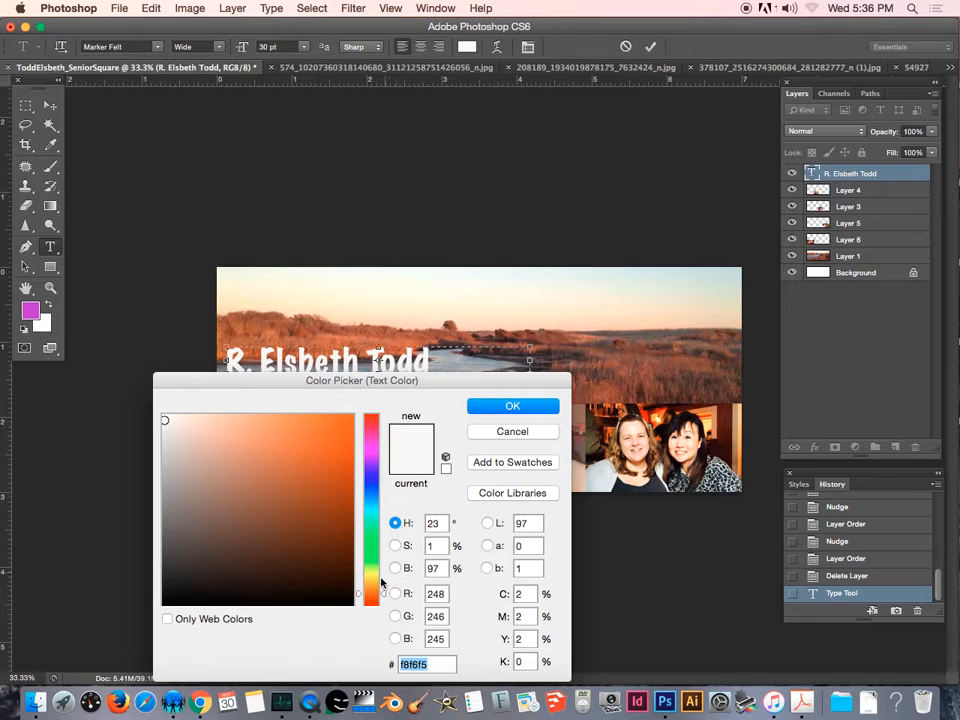
drag(386, 597, 378, 490)
mouse_move(287, 443)
mouse_down()
mouse_move(297, 497)
mouse_move(256, 509)
mouse_move(236, 476)
mouse_move(267, 463)
mouse_up()
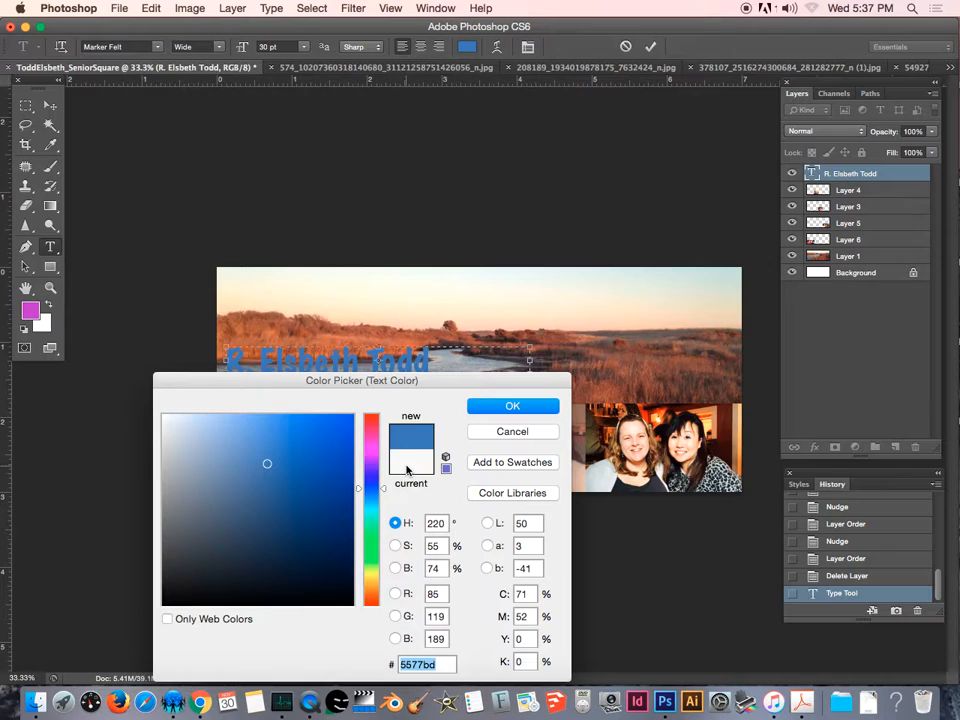
mouse_move(270, 463)
mouse_down()
mouse_move(306, 446)
mouse_move(311, 477)
mouse_move(279, 452)
mouse_move(246, 444)
mouse_move(256, 453)
mouse_move(240, 454)
mouse_move(246, 448)
mouse_up()
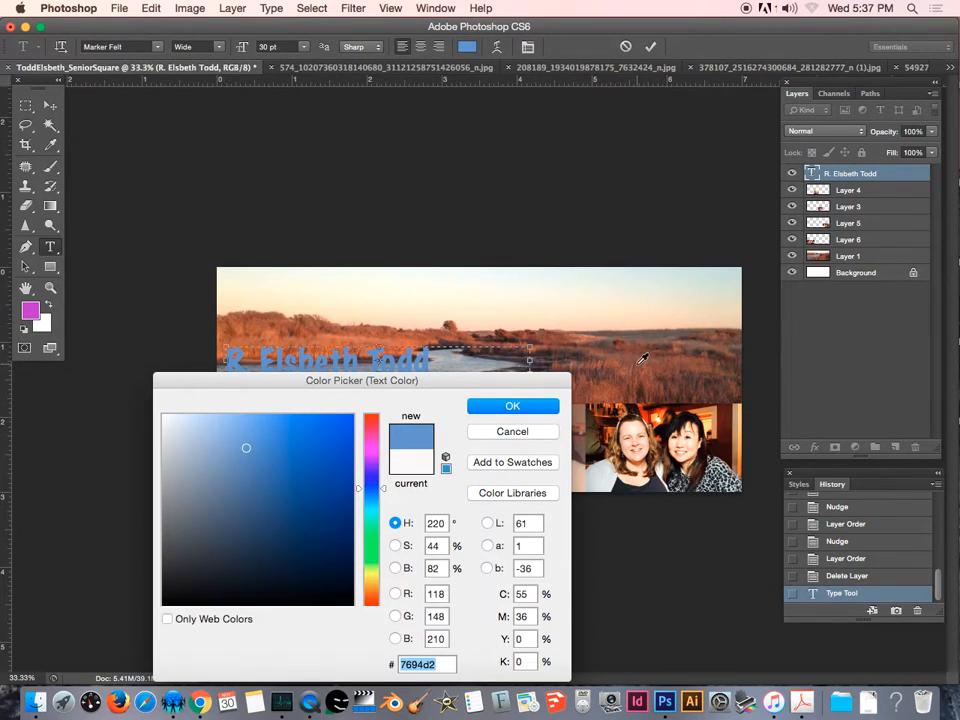
click(606, 344)
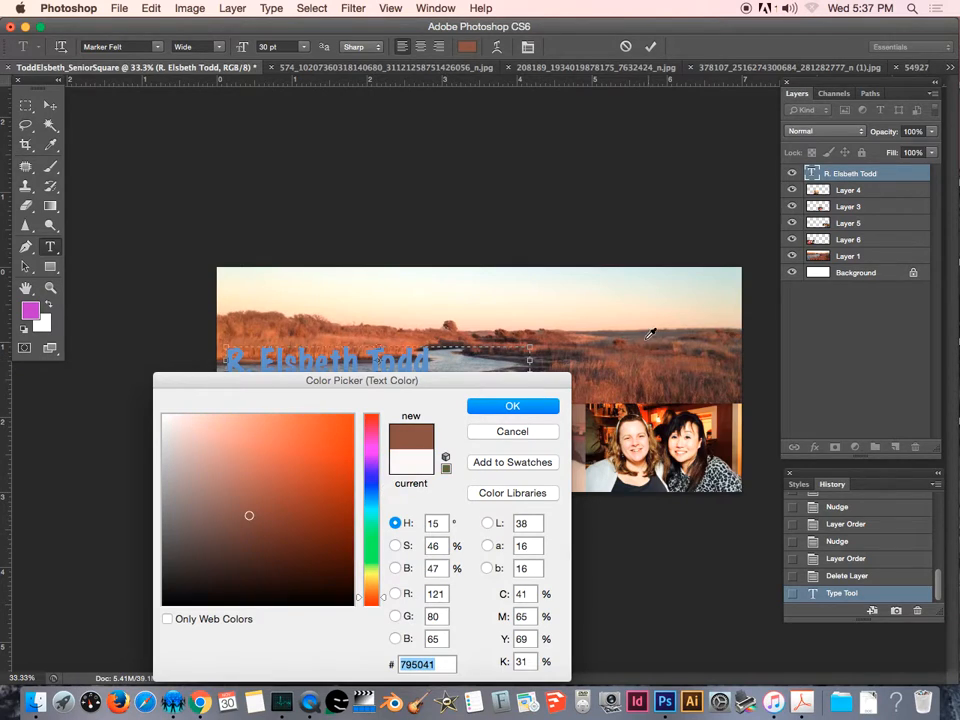
click(602, 341)
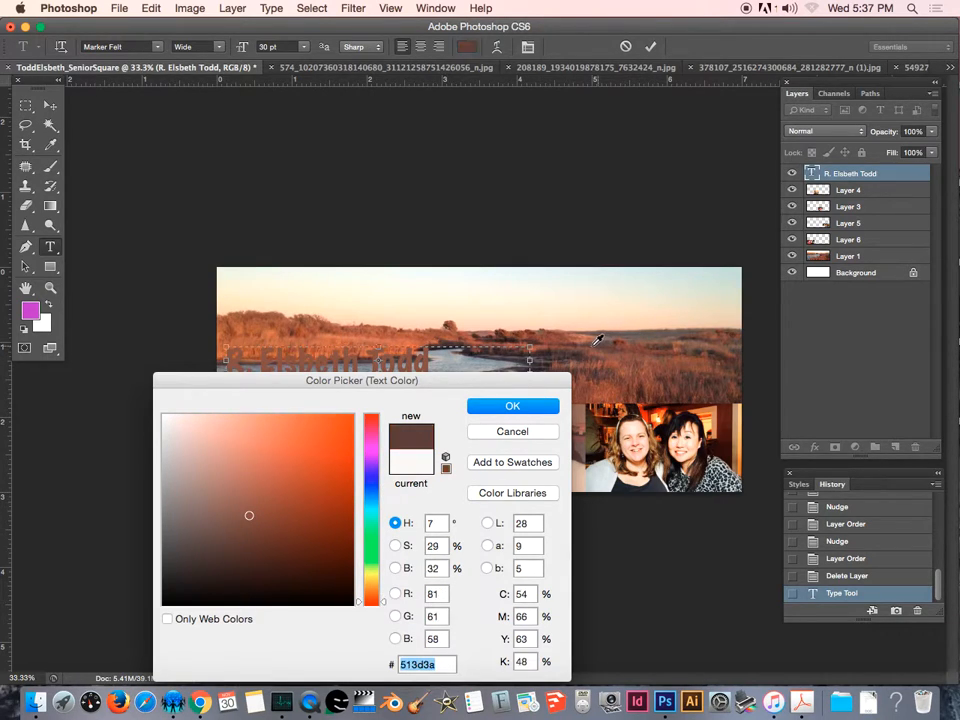
click(603, 414)
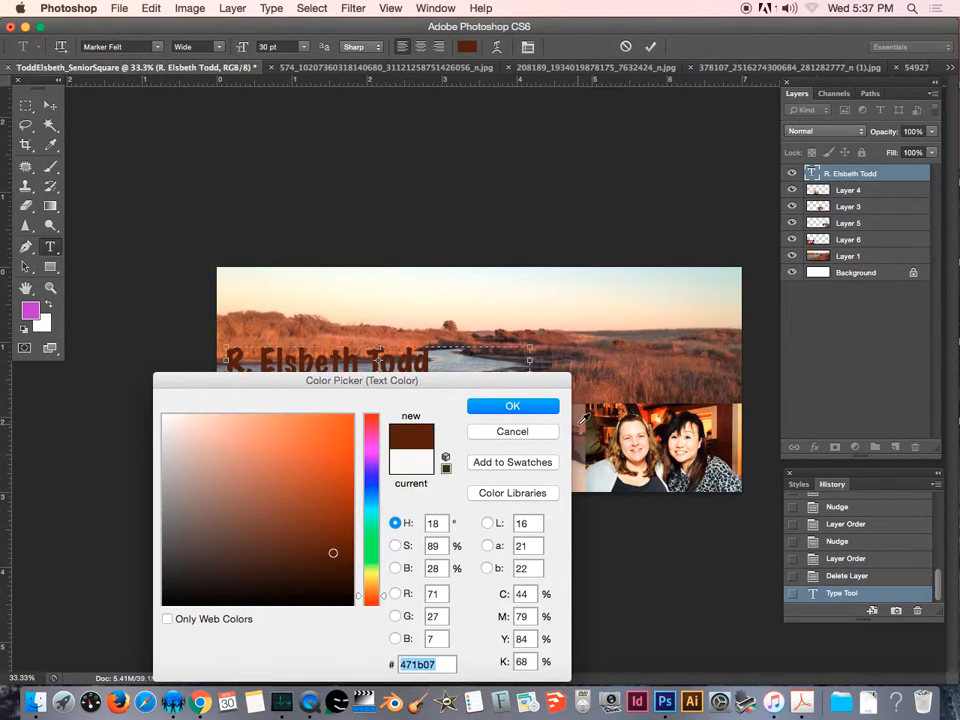
click(592, 410)
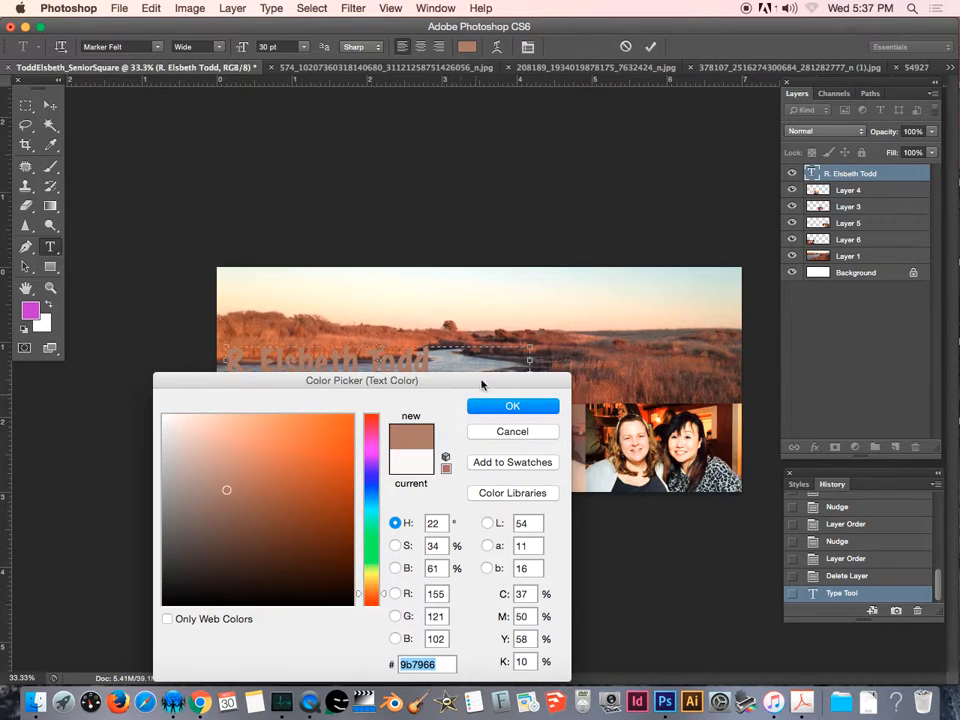
click(406, 314)
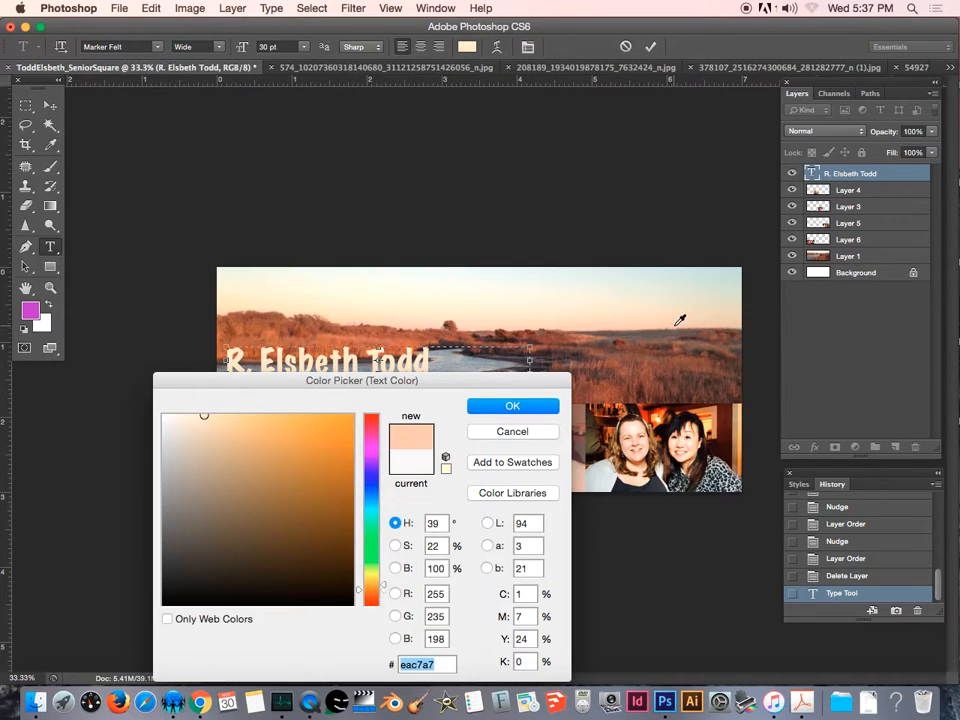
click(630, 311)
click(630, 327)
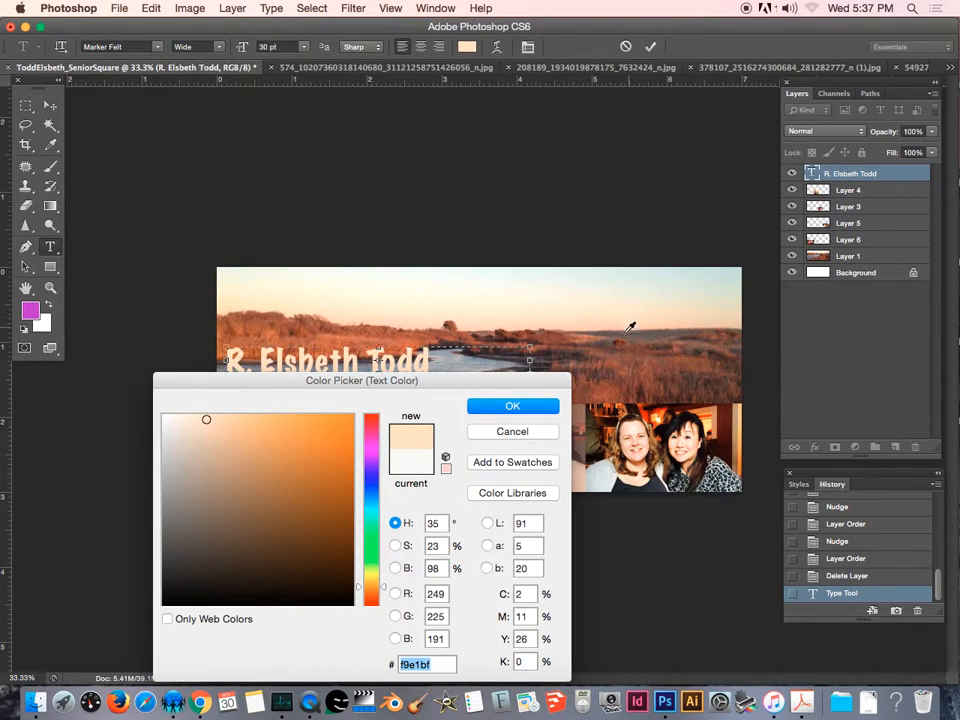
click(693, 327)
click(667, 344)
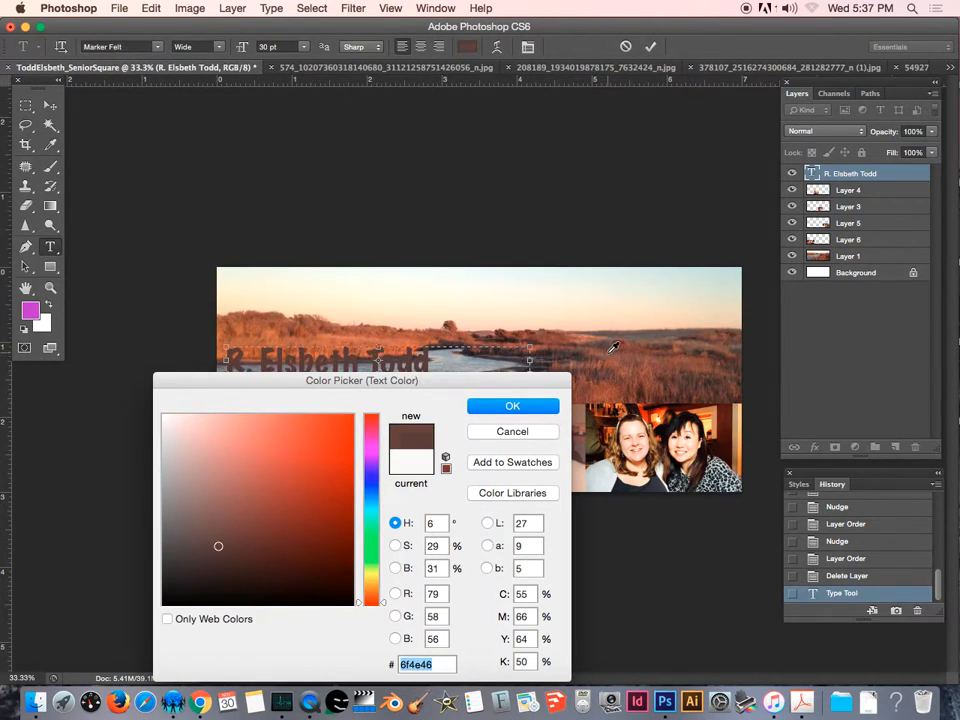
click(607, 356)
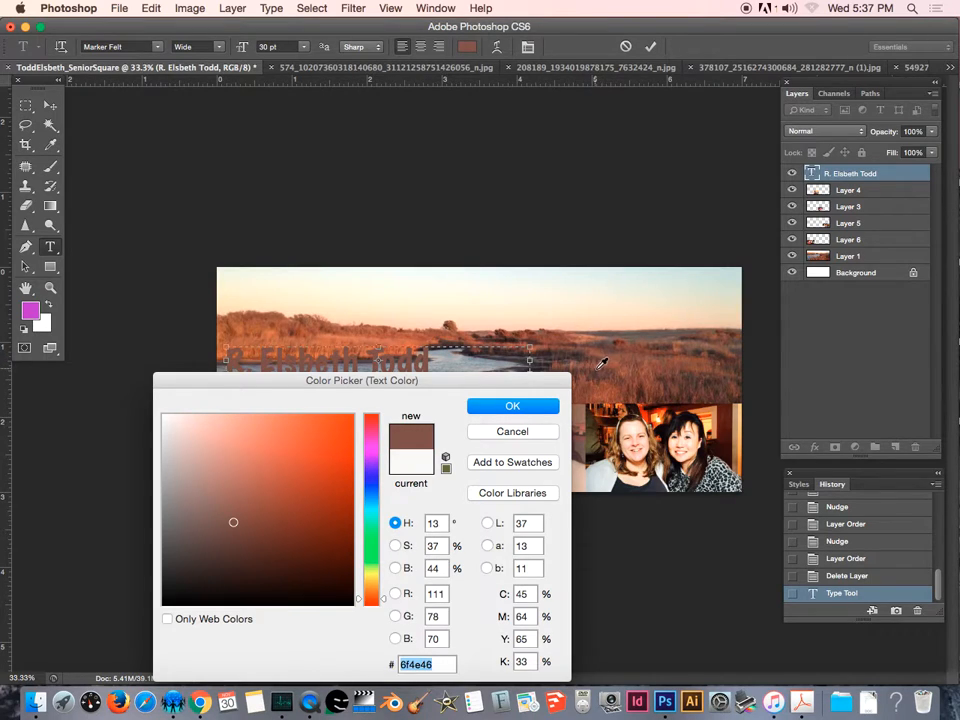
click(513, 408)
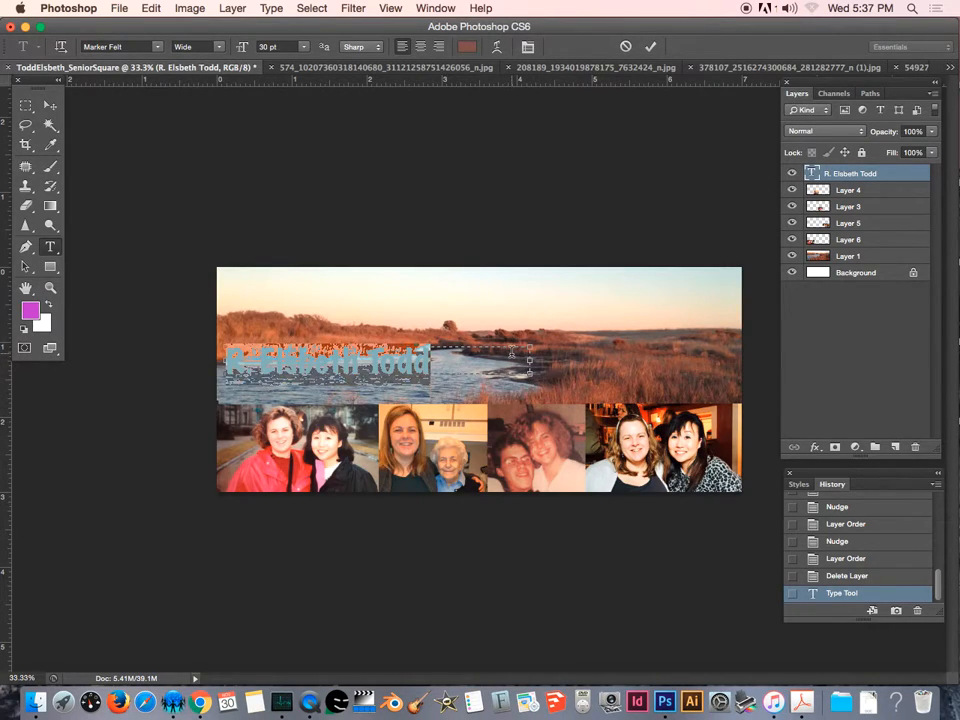
Move the title text layer to the top-right corner of the landscape banner.
key(BackSpace)
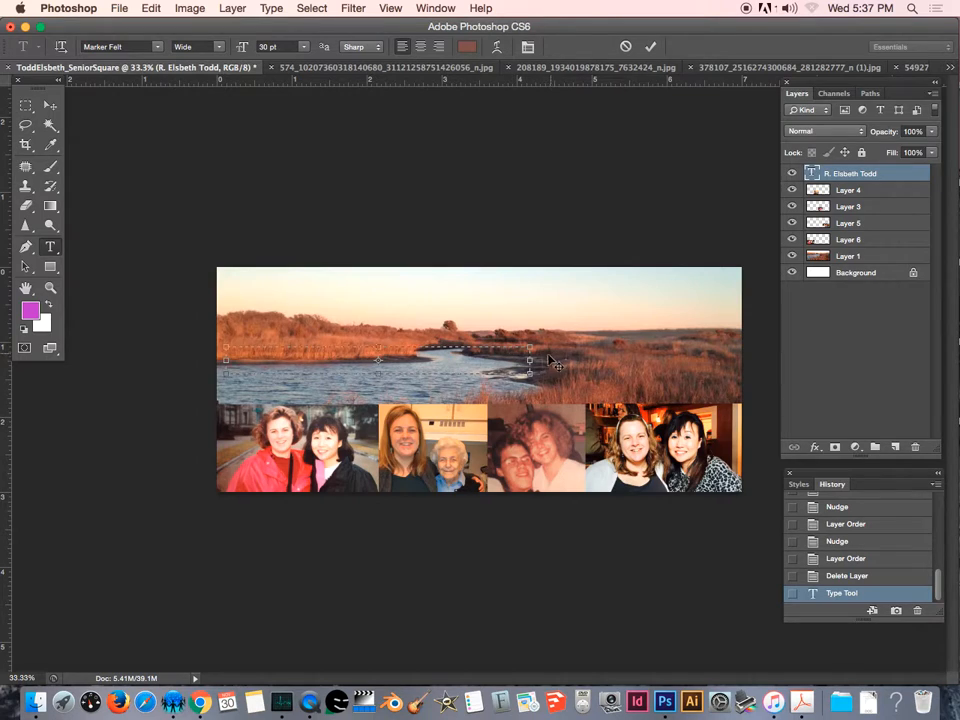
key(super+z)
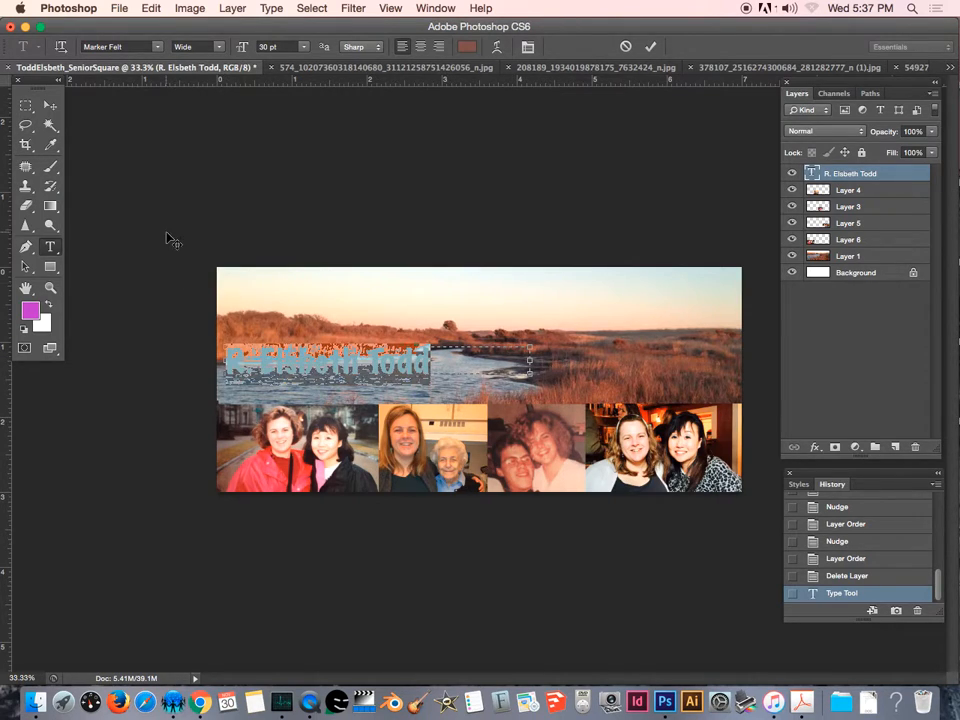
click(43, 112)
drag(357, 363, 633, 304)
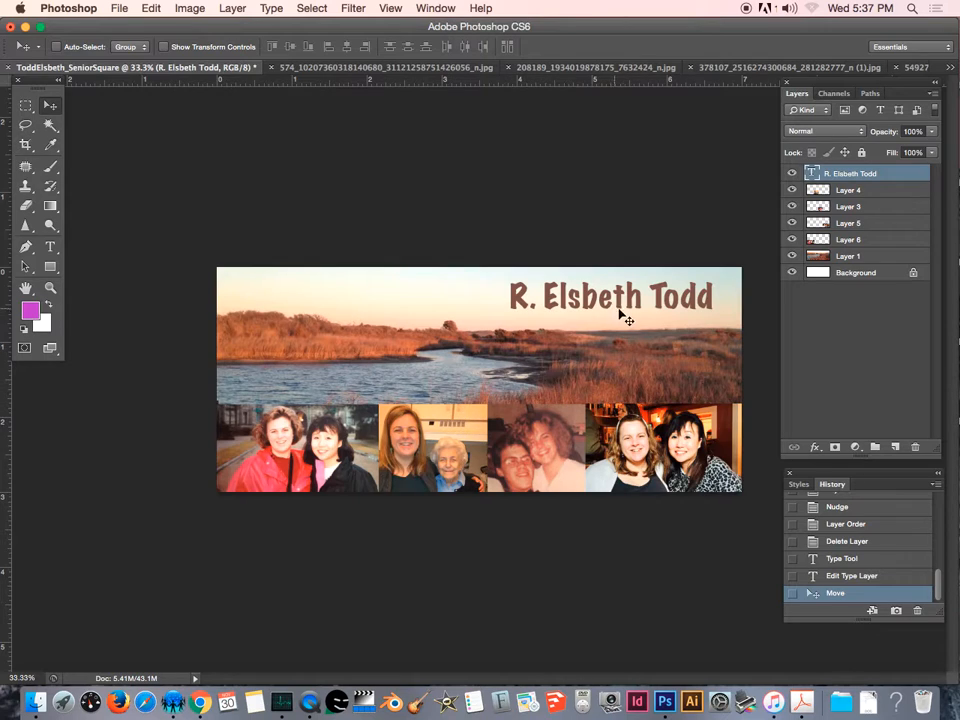
Select the title text, set its colour to white fcfcfc, and move it to the banner's lower right just above the photos.
click(50, 246)
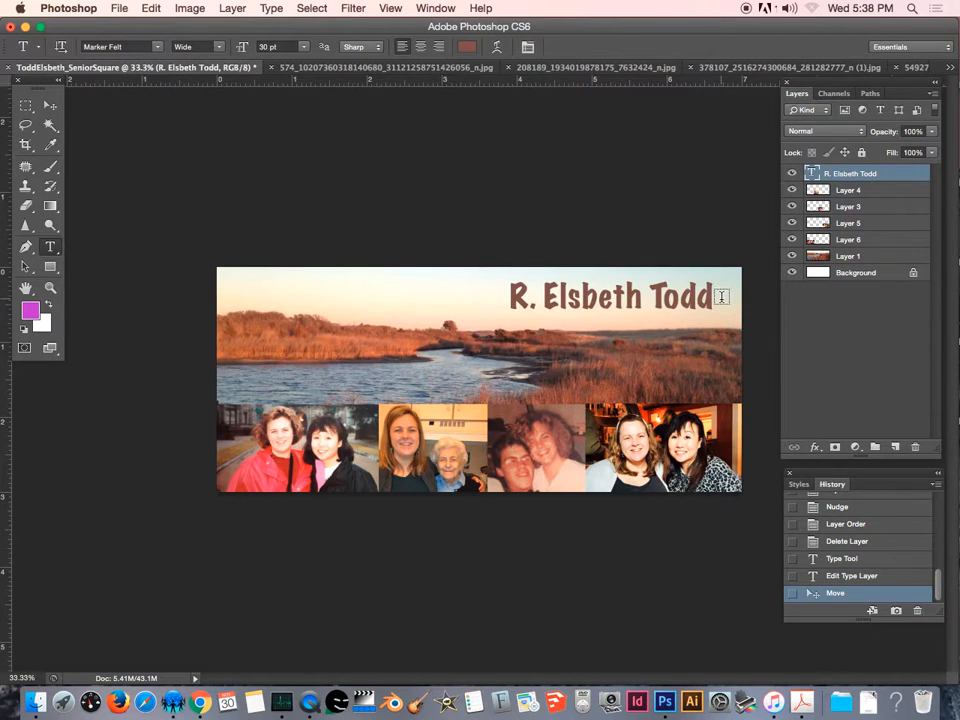
drag(713, 298, 446, 279)
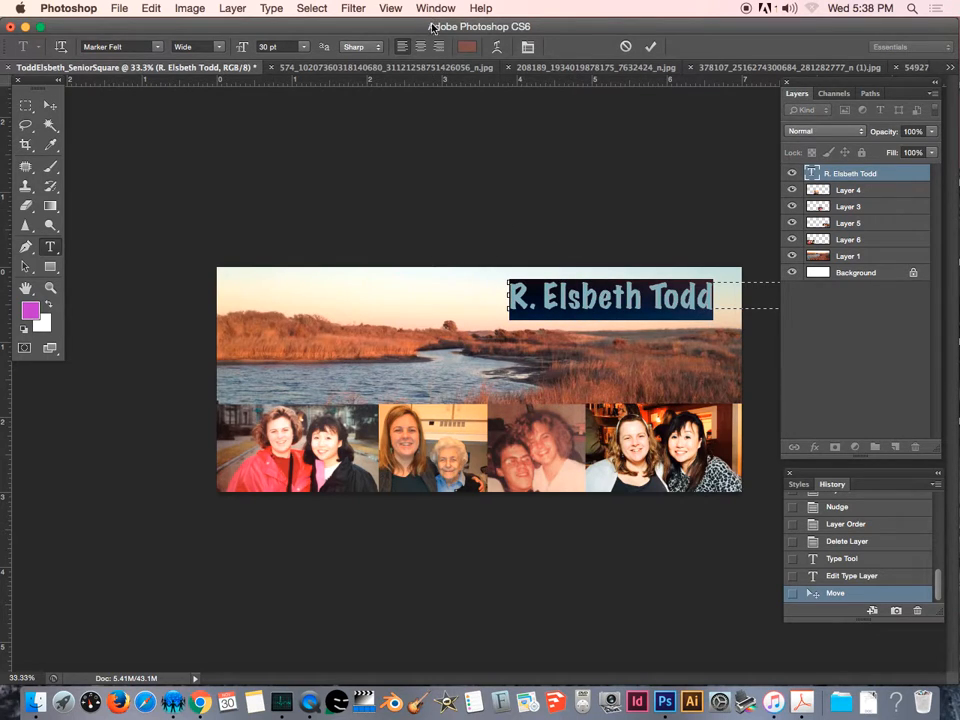
click(467, 47)
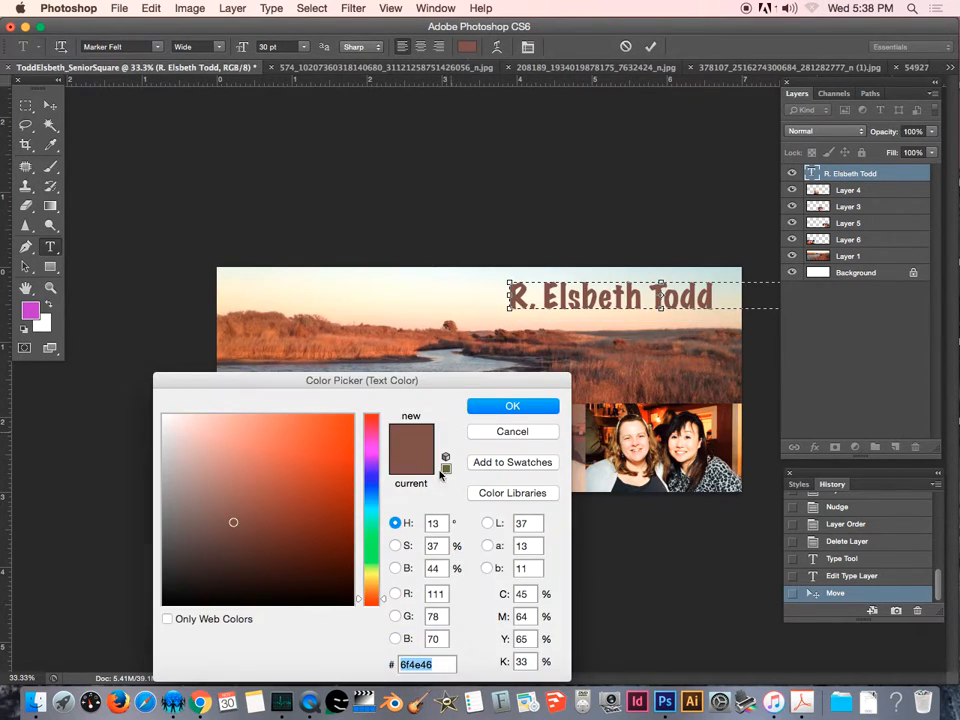
click(376, 490)
click(376, 505)
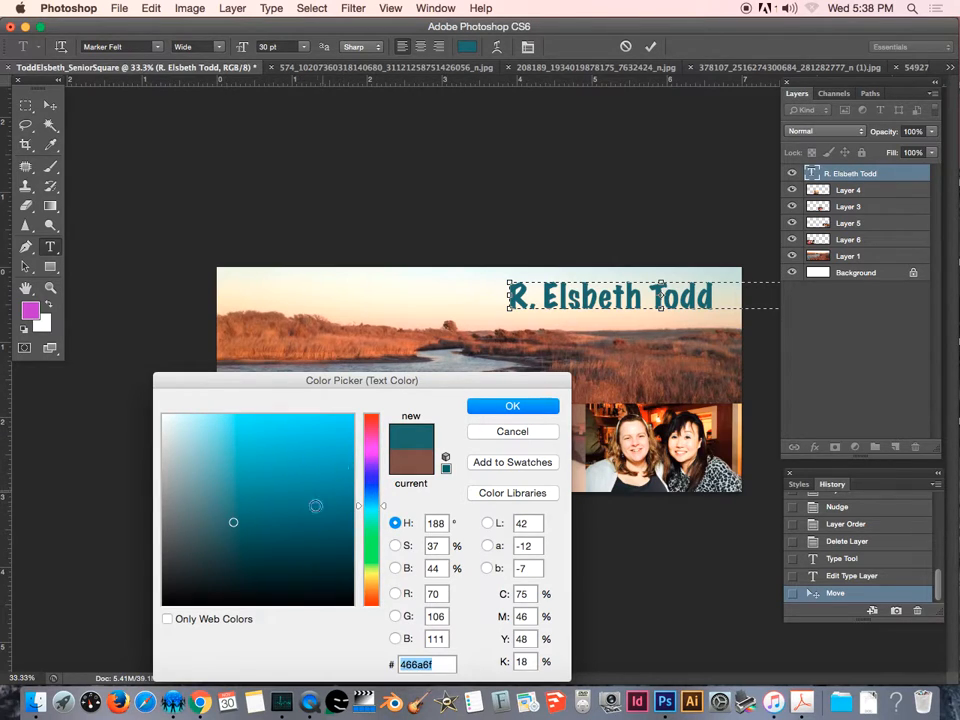
click(164, 417)
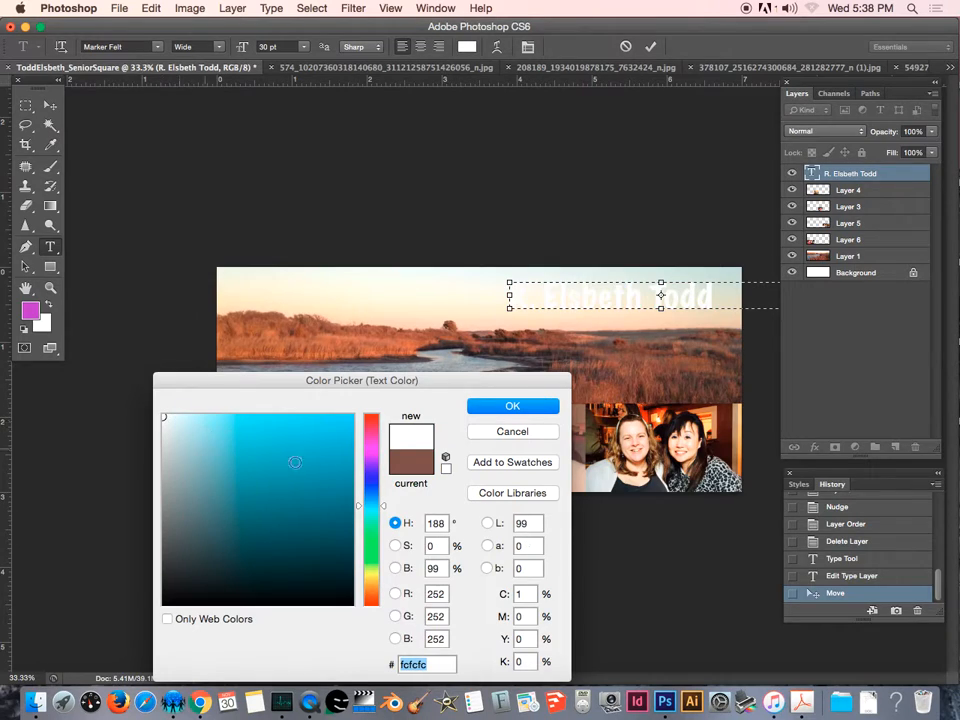
click(499, 413)
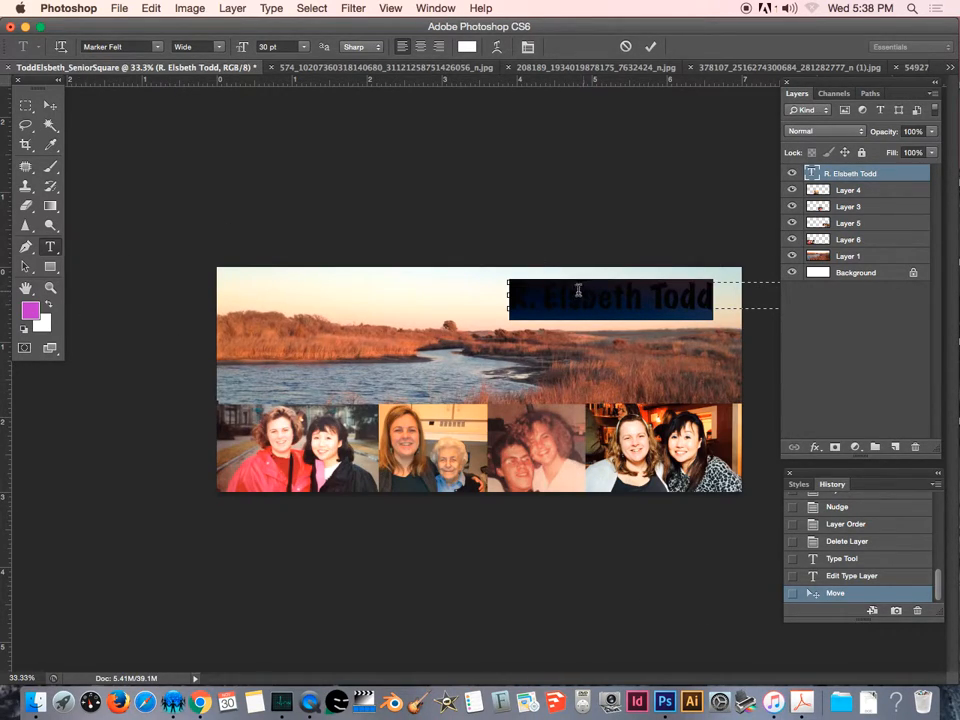
click(50, 106)
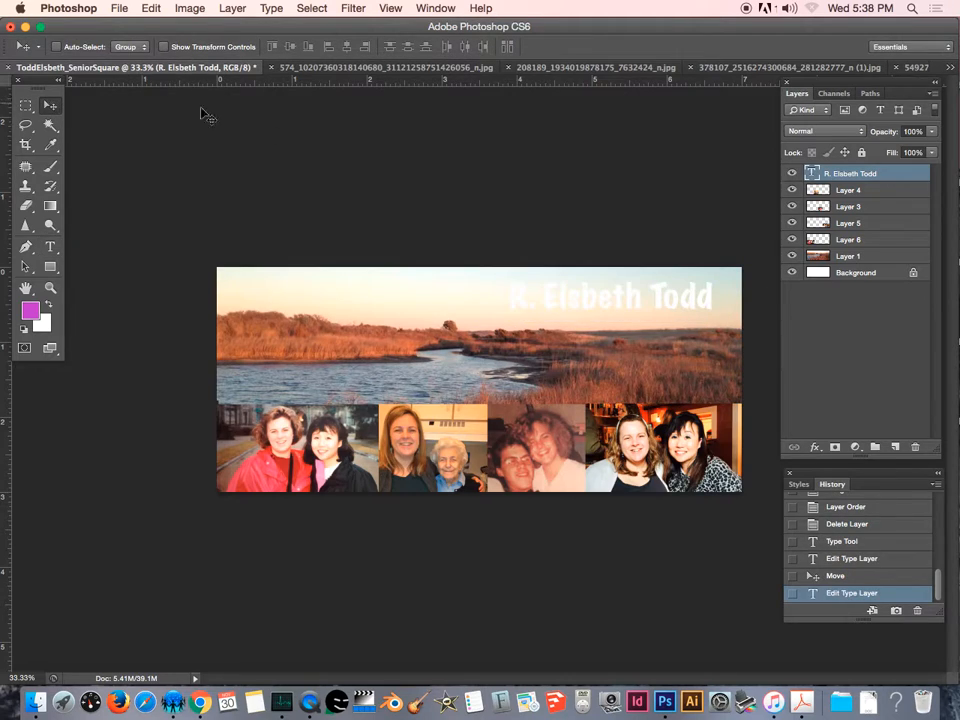
drag(606, 319, 619, 385)
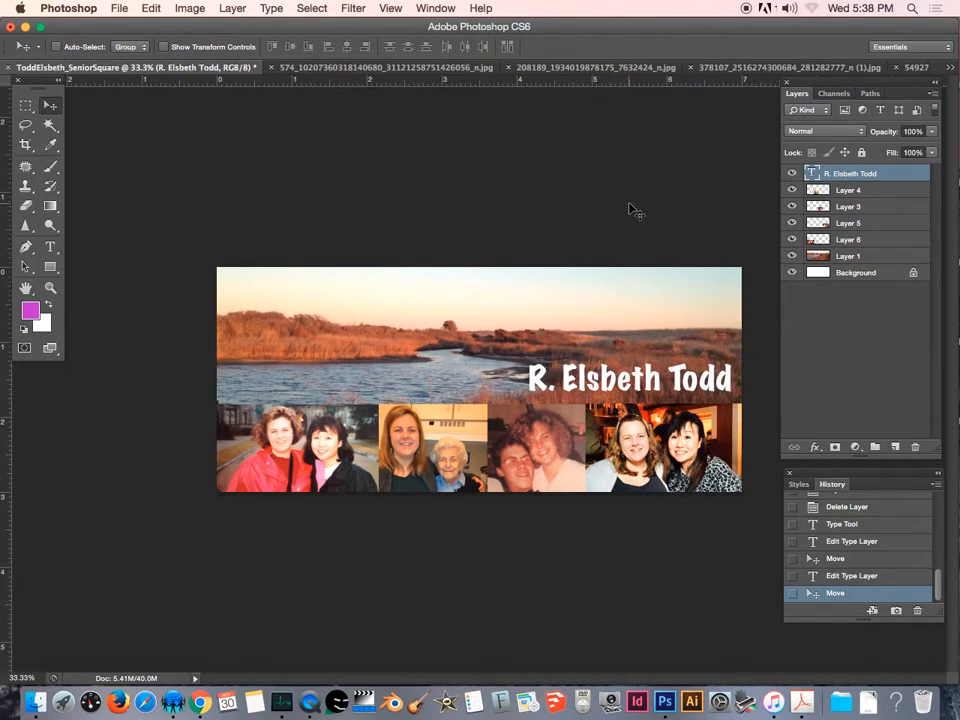